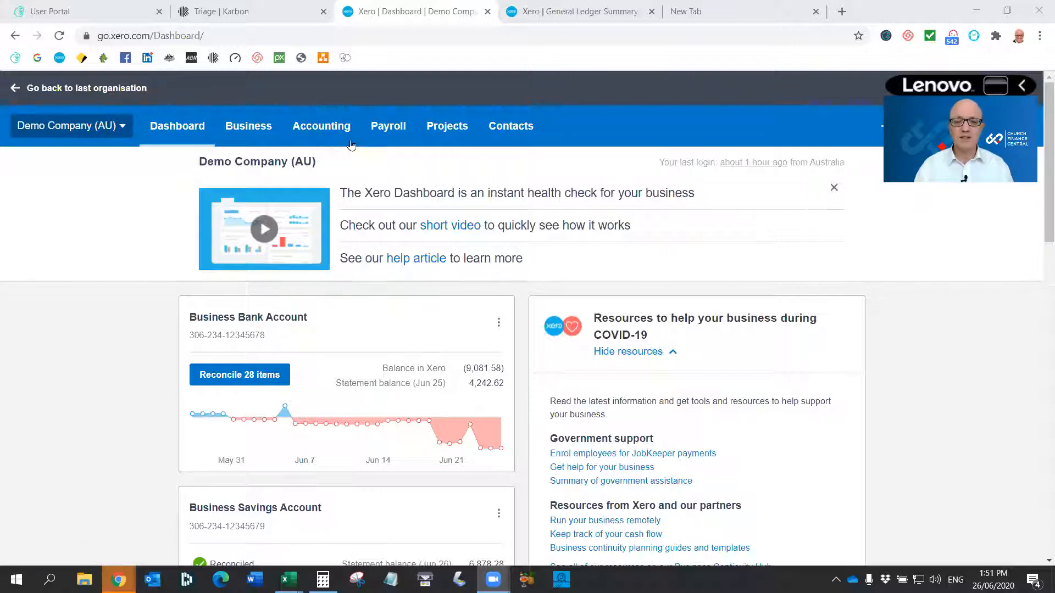
- Open the list of payroll pay runs and check the STP filing status of the draft and past pay runs
{"action": "left_click", "coordinate": [395, 133]}
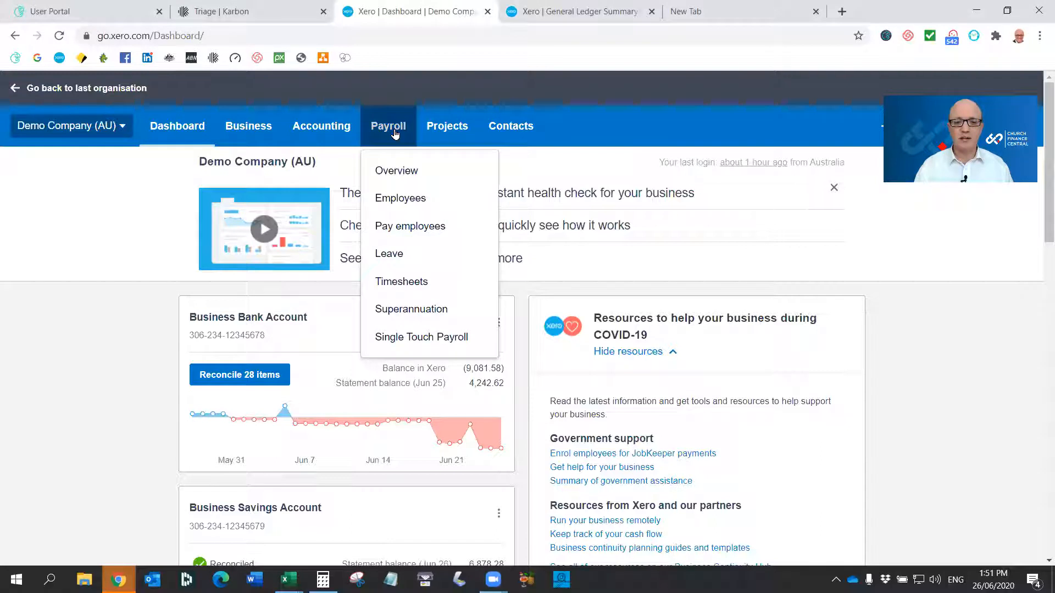
{"action": "left_click", "coordinate": [392, 226]}
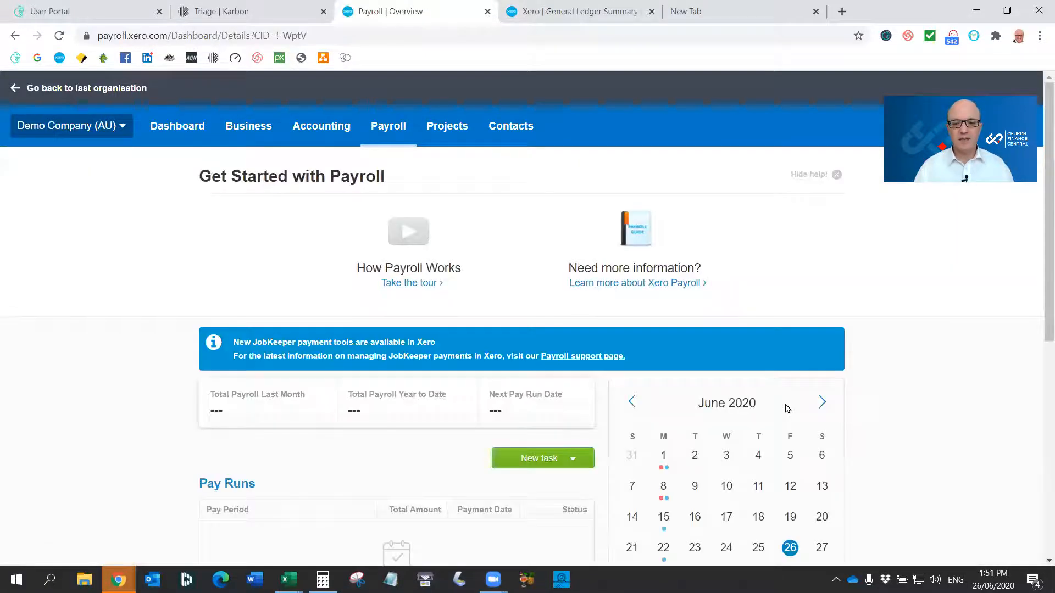
{"action": "left_click", "coordinate": [397, 131]}
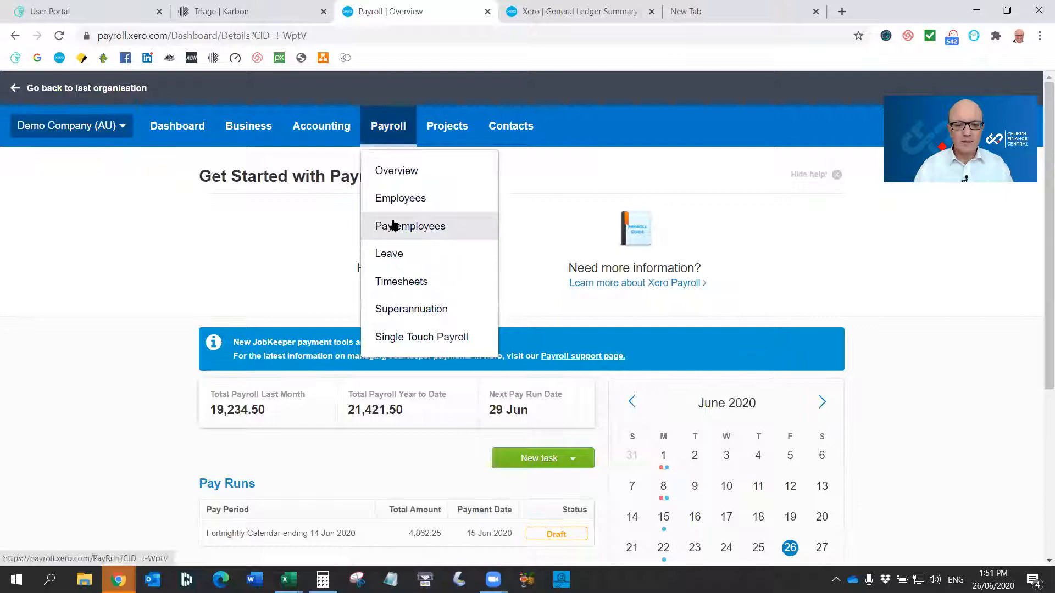
{"action": "left_click", "coordinate": [393, 226]}
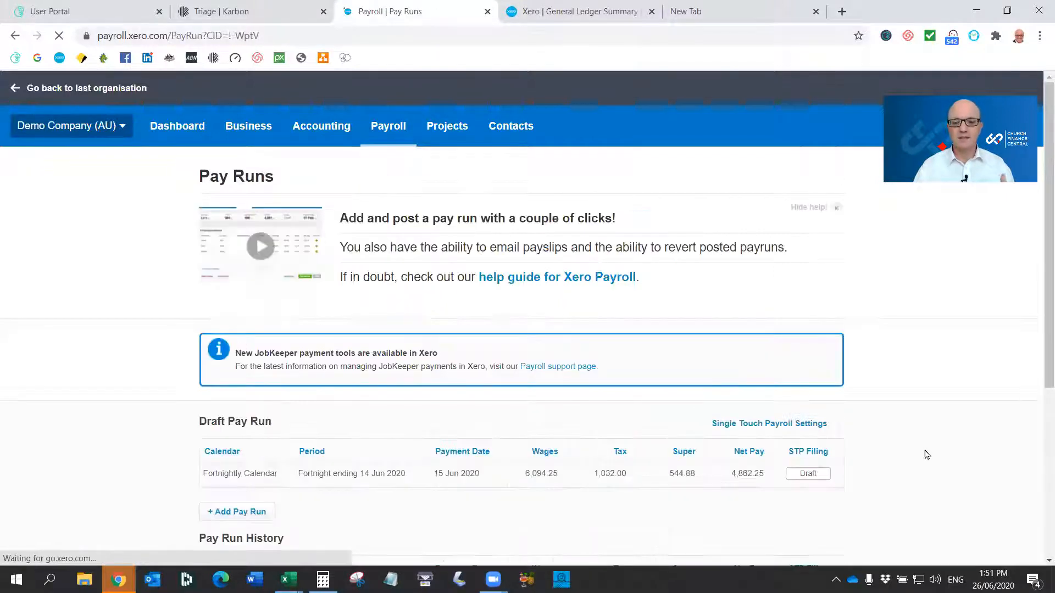
{"action": "scroll", "coordinate": [927, 455], "scroll_direction": "down", "scroll_amount": 5}
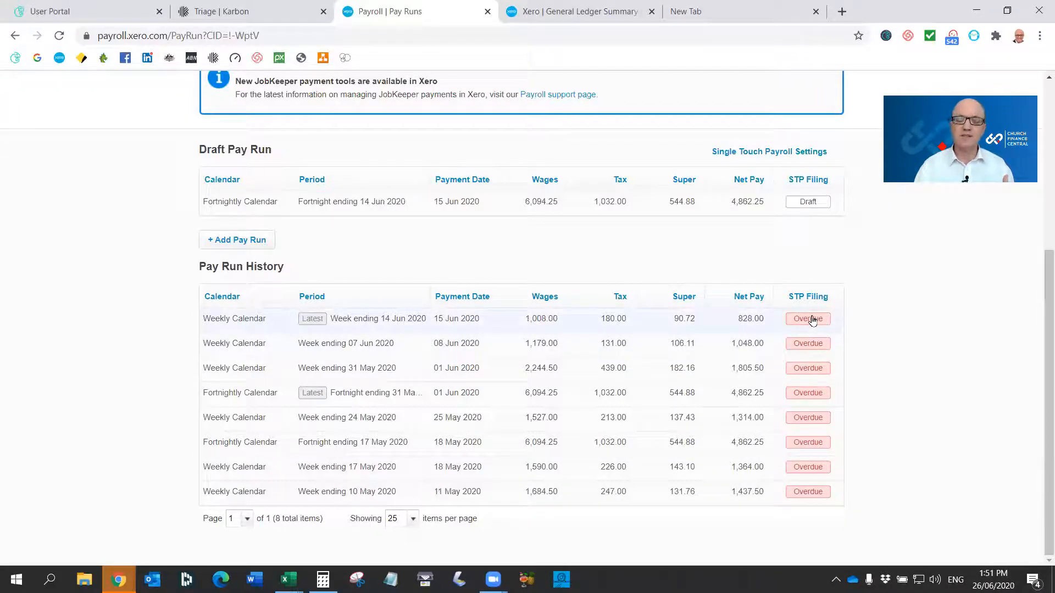
{"action": "scroll", "coordinate": [588, 282], "scroll_direction": "up", "scroll_amount": 1}
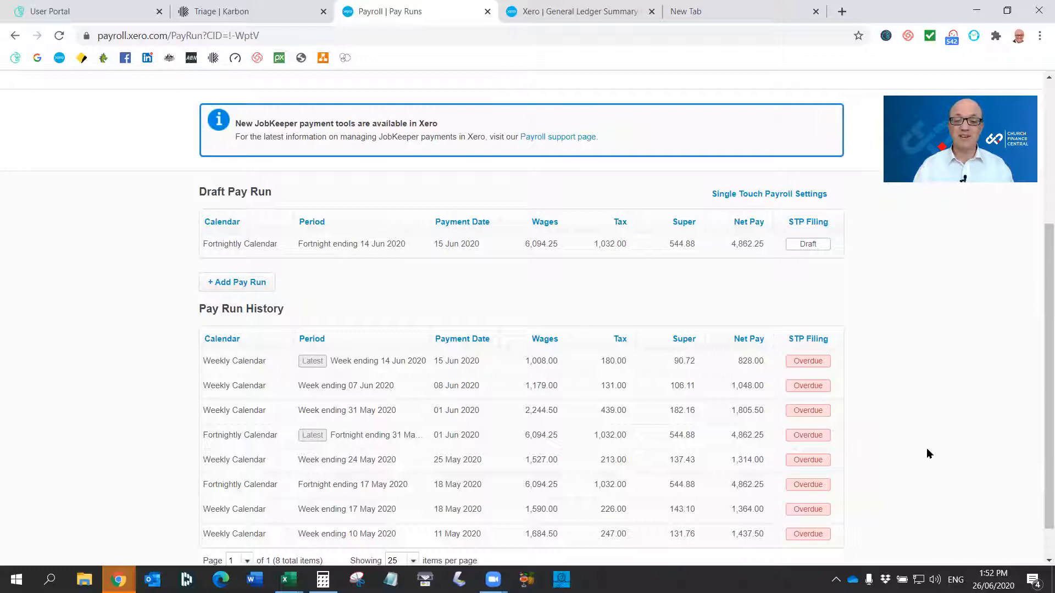
{"action": "scroll", "coordinate": [926, 447], "scroll_direction": "up", "scroll_amount": 4}
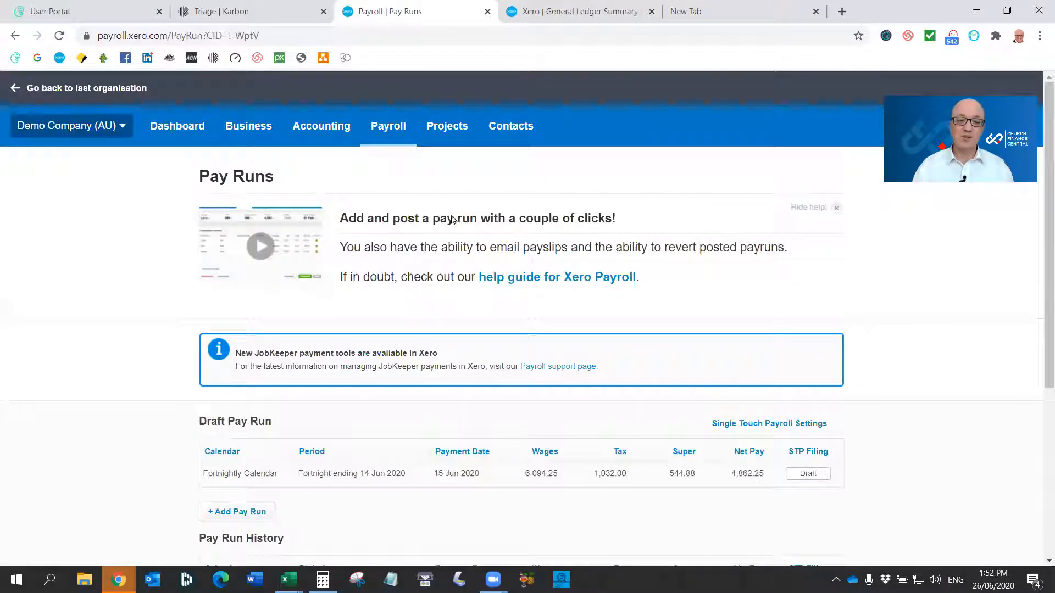
- Open the Account Transactions report and search its account list for "wa"
{"action": "left_click", "coordinate": [333, 140]}
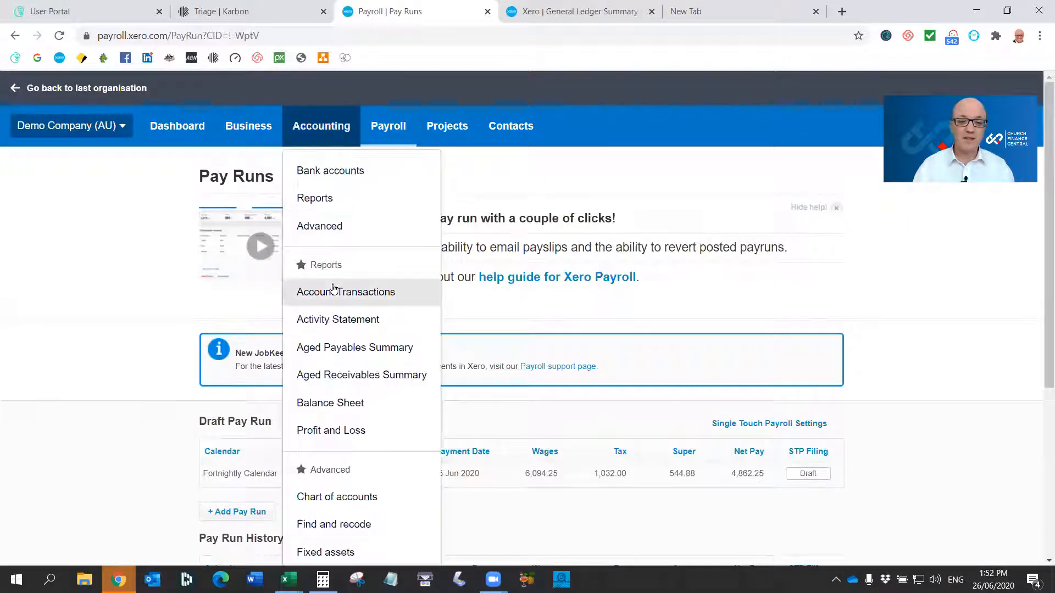
{"action": "left_click", "coordinate": [350, 292]}
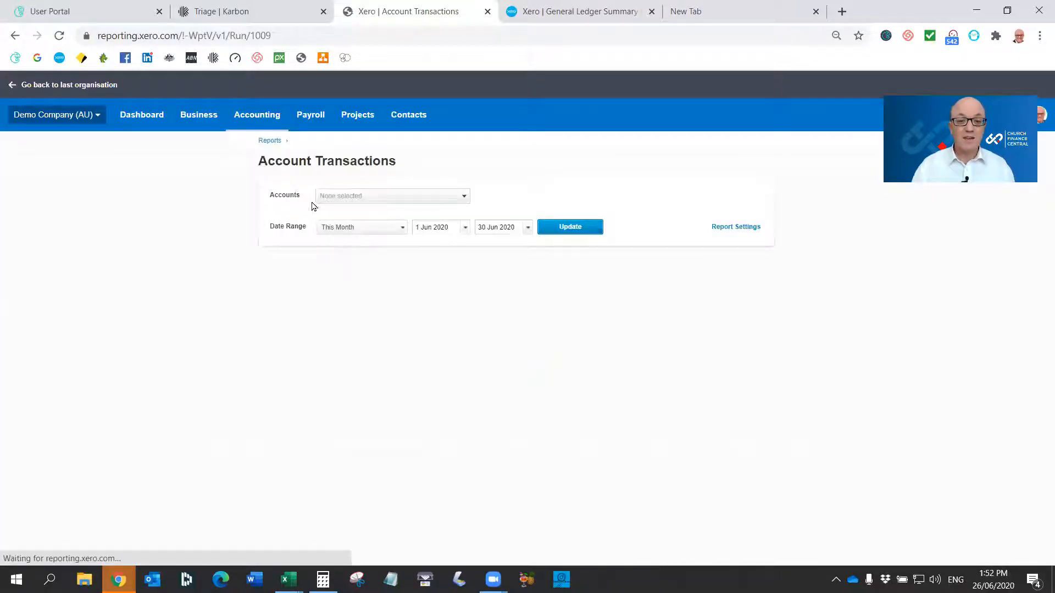
{"action": "left_click", "coordinate": [365, 200]}
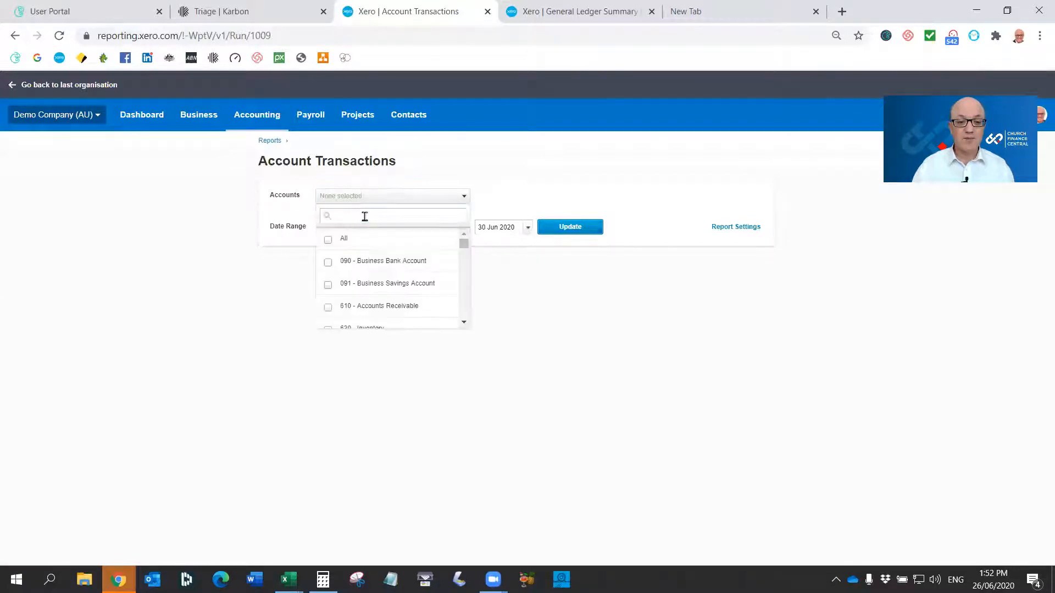
{"action": "type", "text": "wa"}
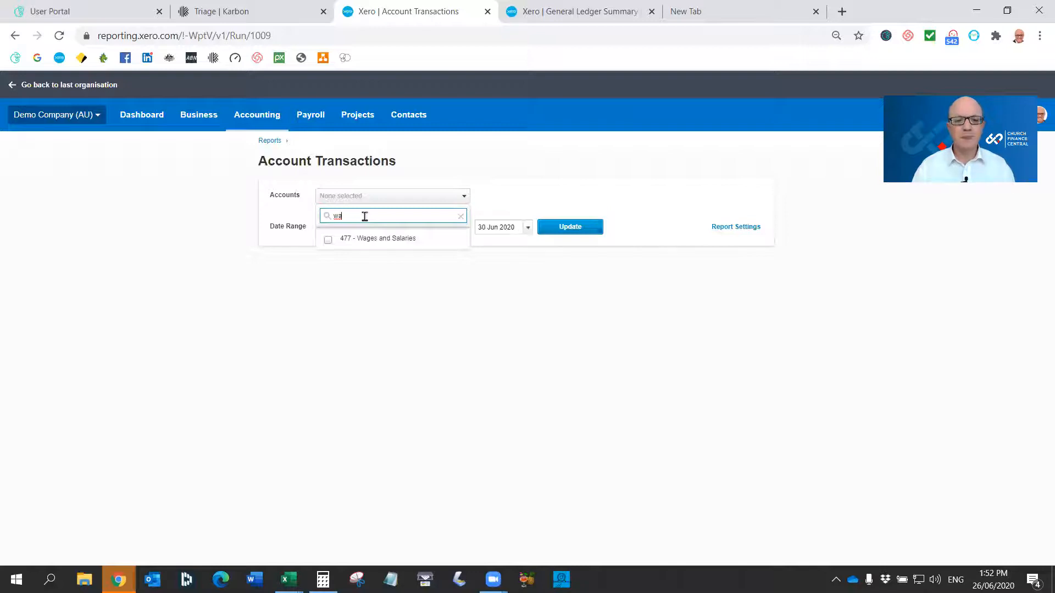
{"action": "left_click", "coordinate": [396, 302]}
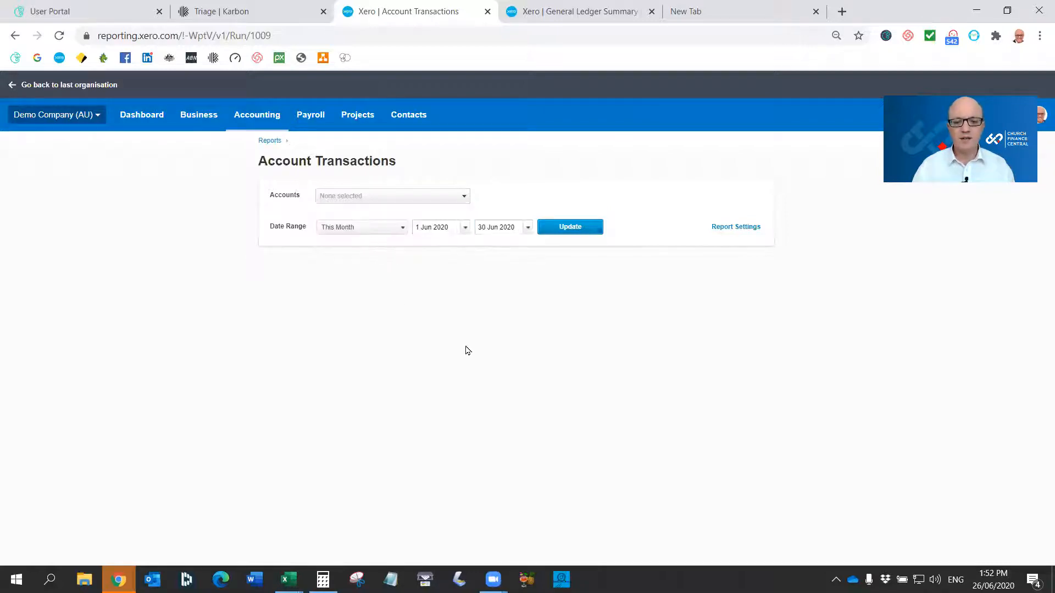
- Switch to the DEMO Net Wages workbook in Excel and check the net wages payable credits, debits and closing balance
{"action": "key", "text": "alt+Tab"}
{"action": "key", "text": "alt+Tab"}
{"action": "key", "text": "alt+Tab"}
{"action": "key", "text": "alt+Tab"}
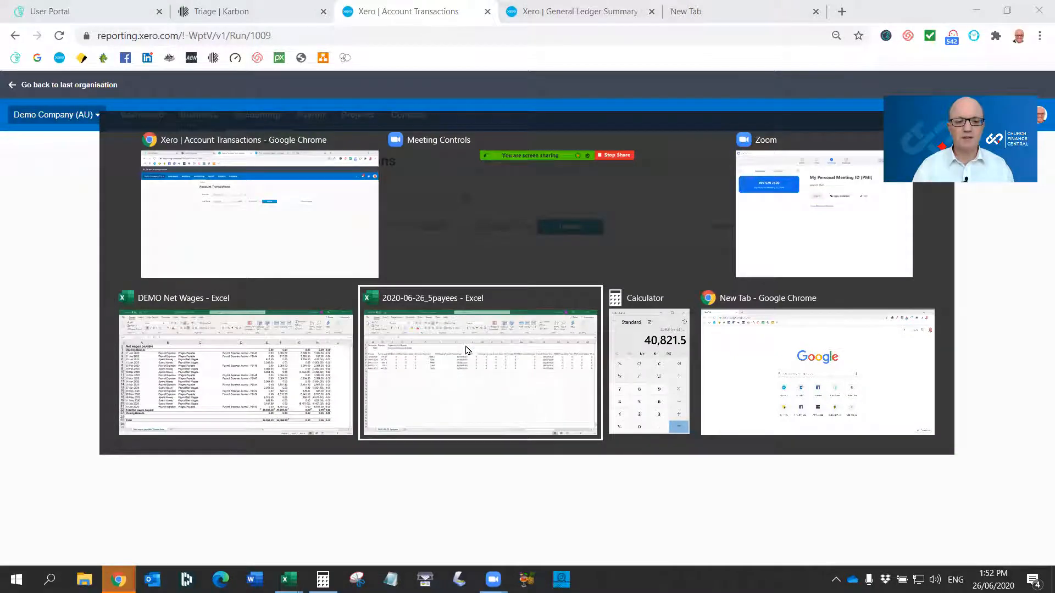
{"action": "key", "text": "alt+shift+Tab"}
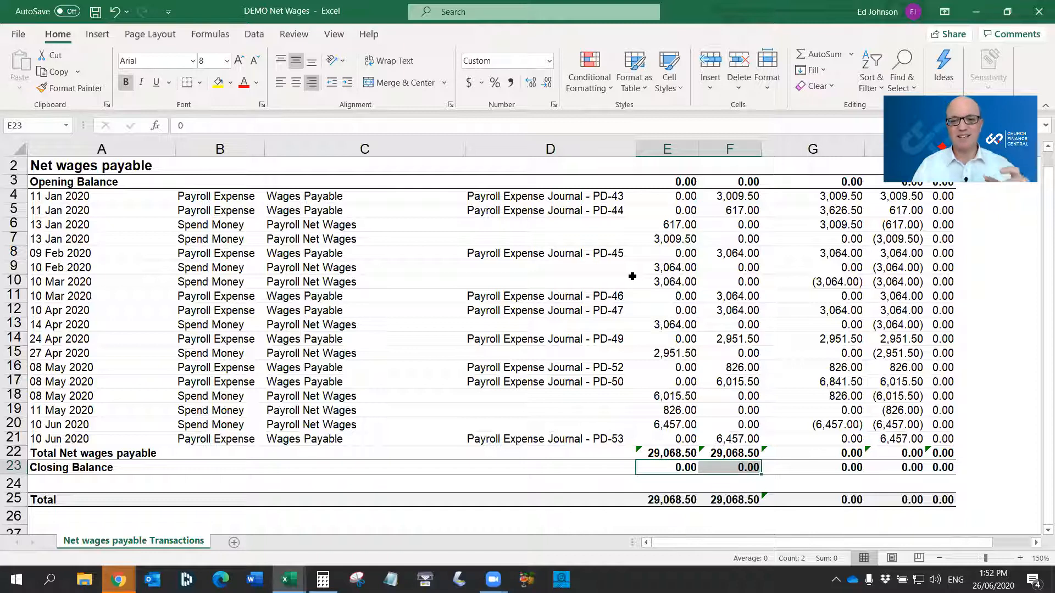
{"action": "left_click", "coordinate": [748, 195]}
{"action": "left_click_drag", "start_coordinate": [747, 243], "coordinate": [748, 411]}
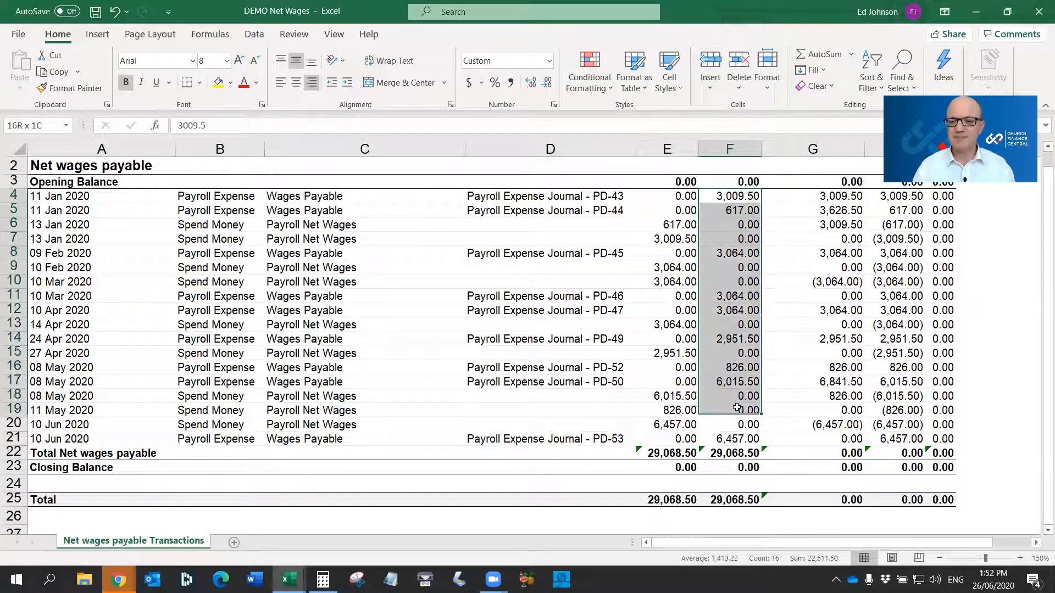
{"action": "left_click", "coordinate": [750, 211]}
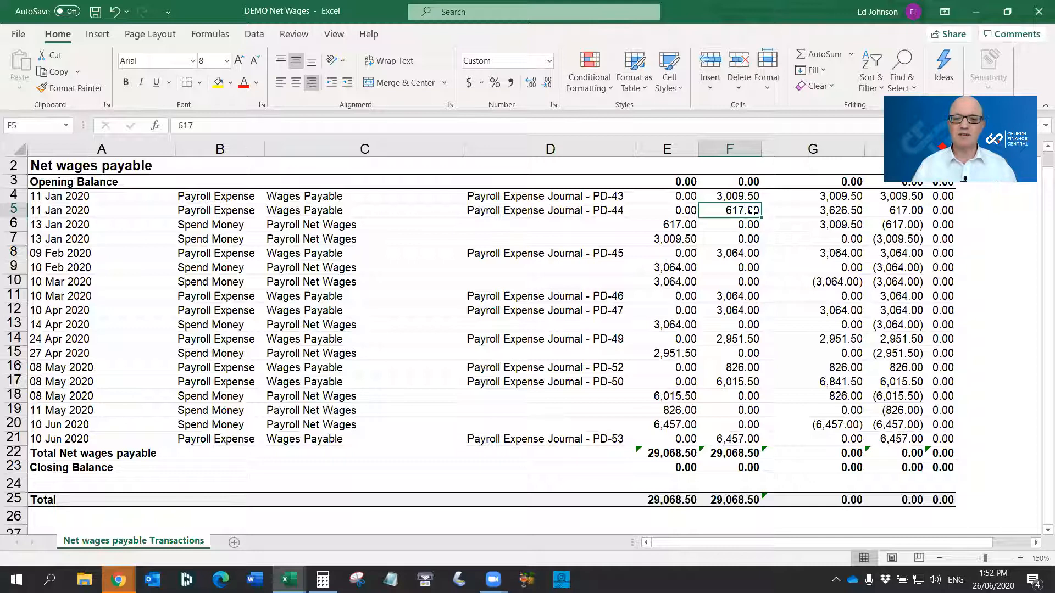
{"action": "left_click", "coordinate": [682, 224]}
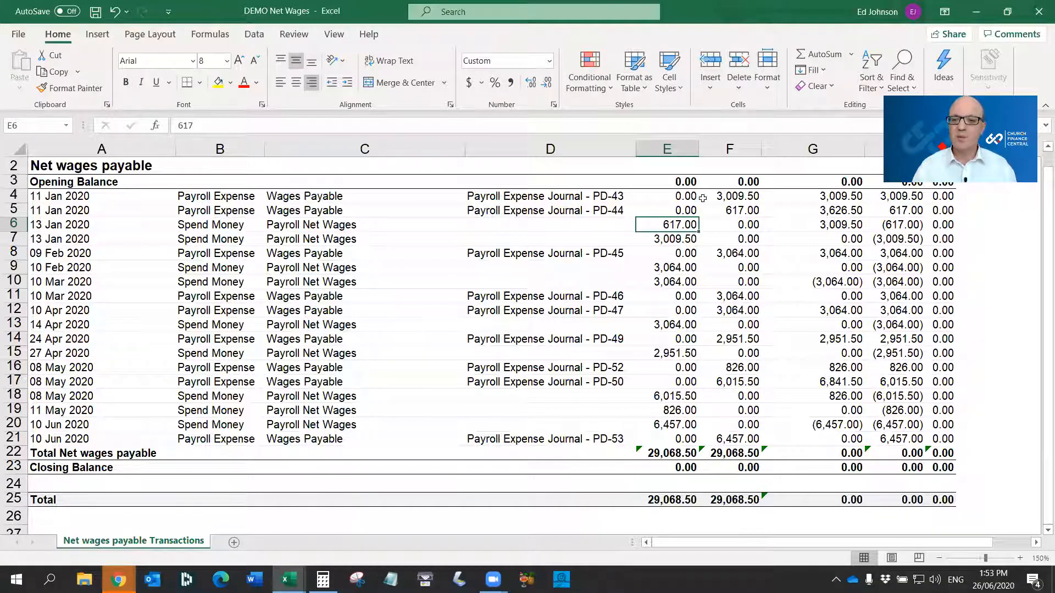
{"action": "left_click_drag", "start_coordinate": [702, 196], "coordinate": [721, 445]}
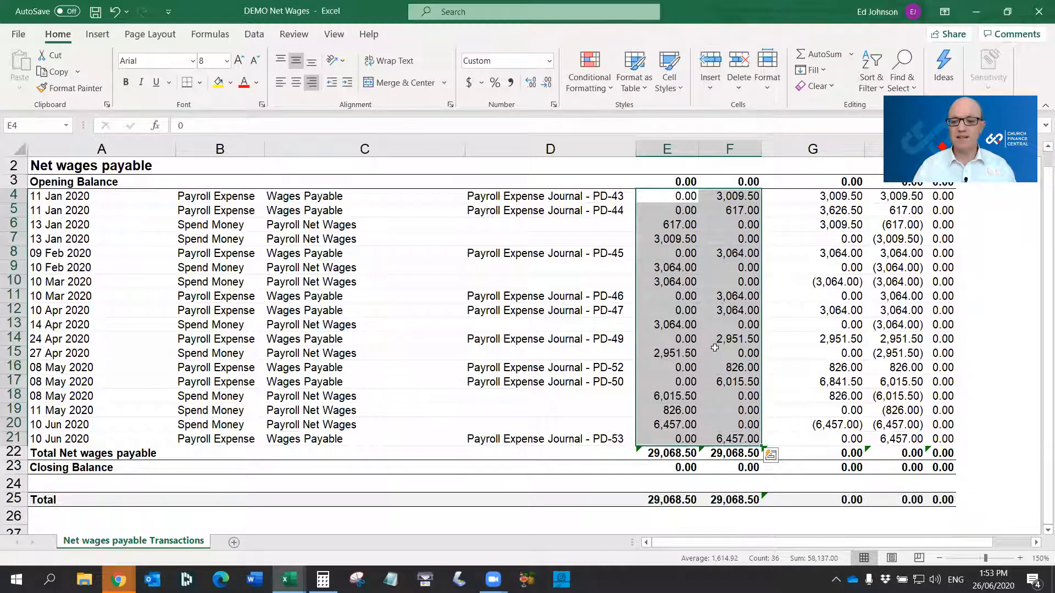
{"action": "left_click_drag", "start_coordinate": [676, 467], "coordinate": [735, 467]}
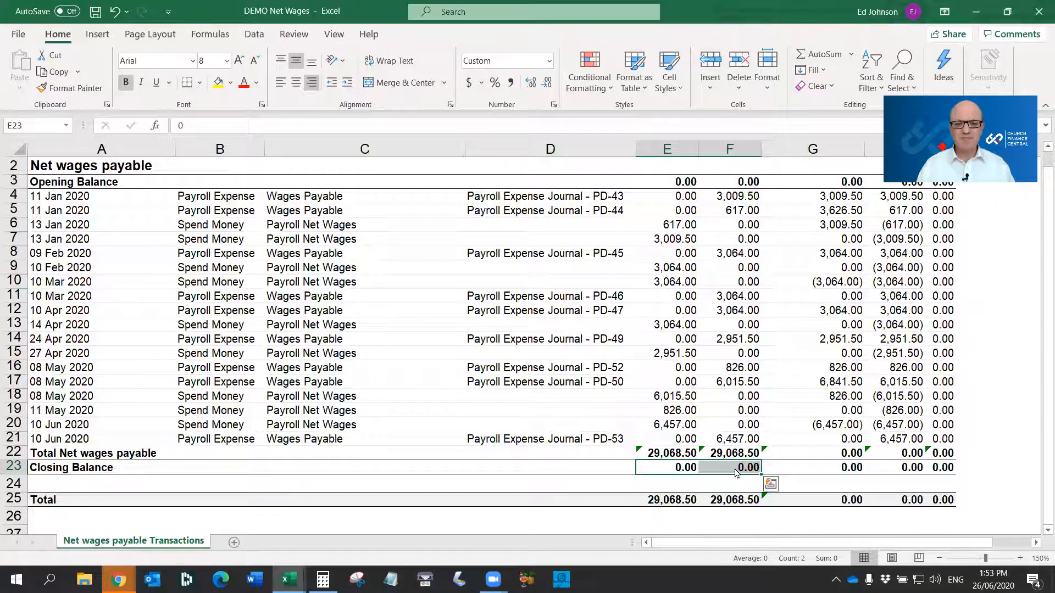
- Switch back to Xero in Chrome and open the Payroll Activity Summary report from the reports list
{"action": "key", "text": "alt+Tab"}
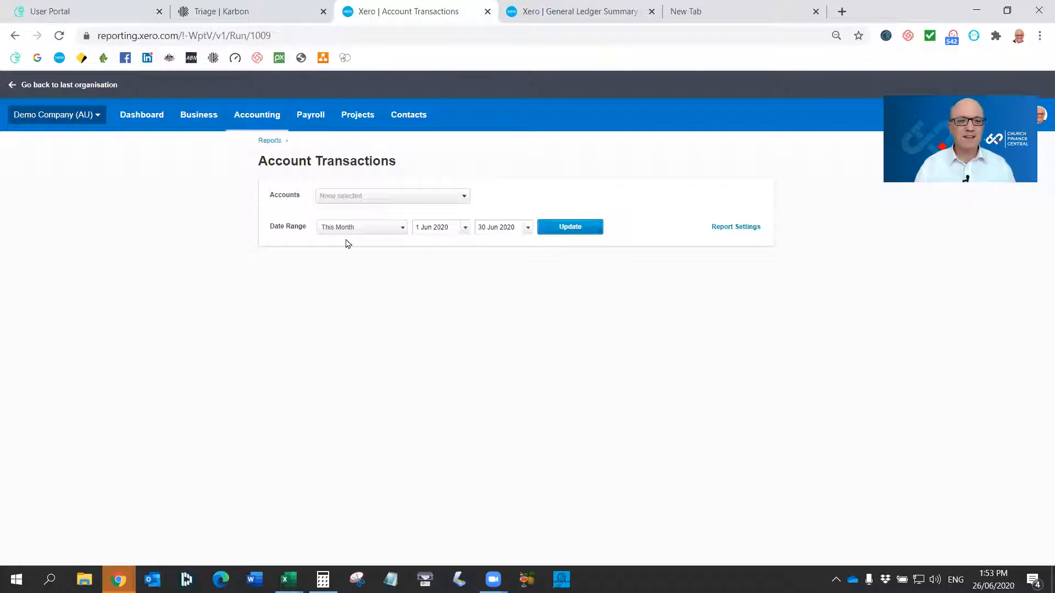
{"action": "left_click", "coordinate": [257, 126]}
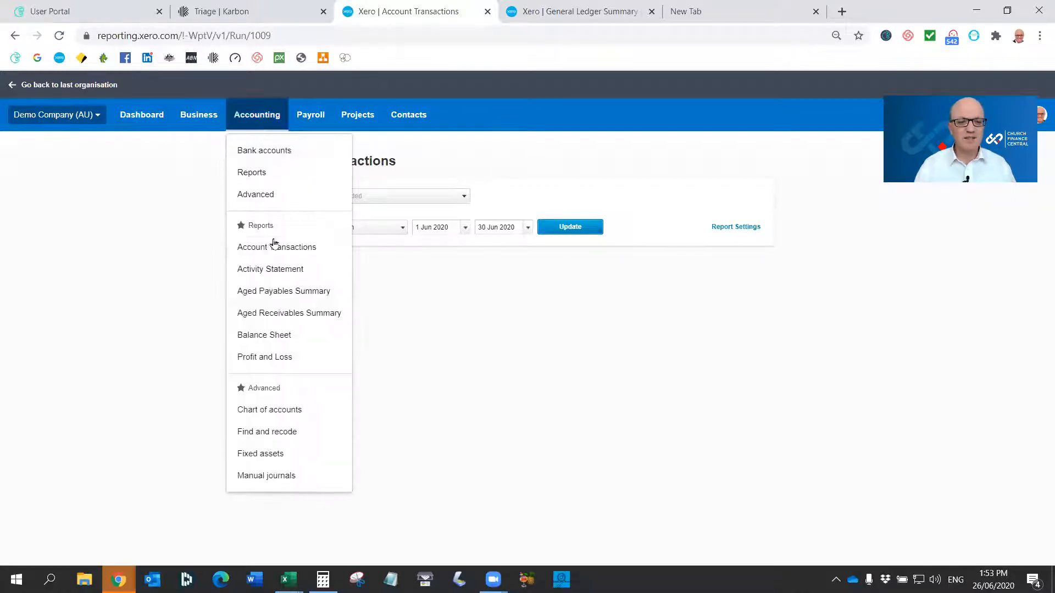
{"action": "left_click", "coordinate": [277, 172]}
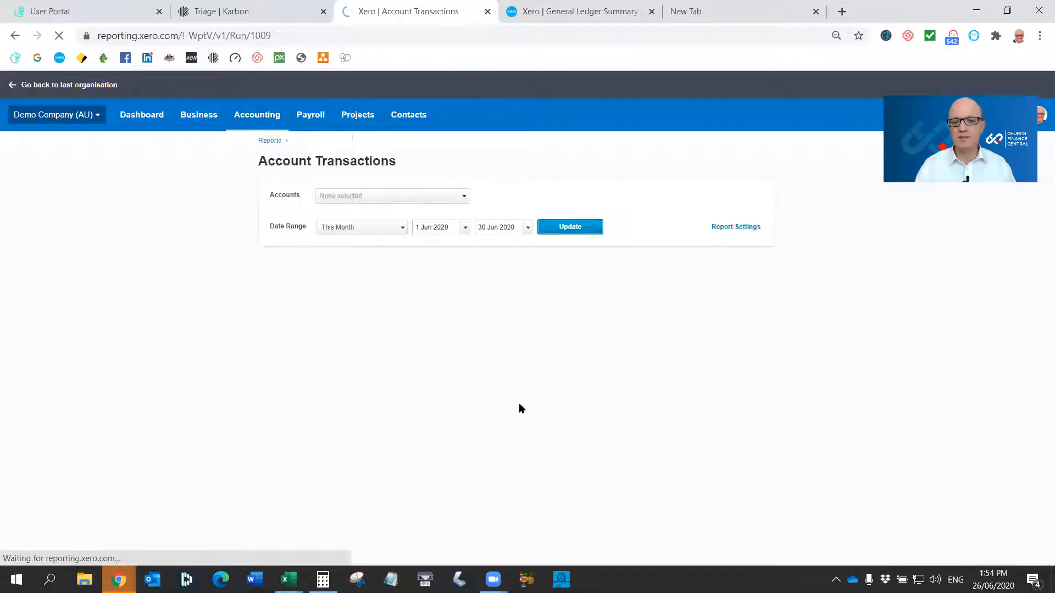
{"action": "scroll", "coordinate": [632, 446], "scroll_direction": "down", "scroll_amount": 5}
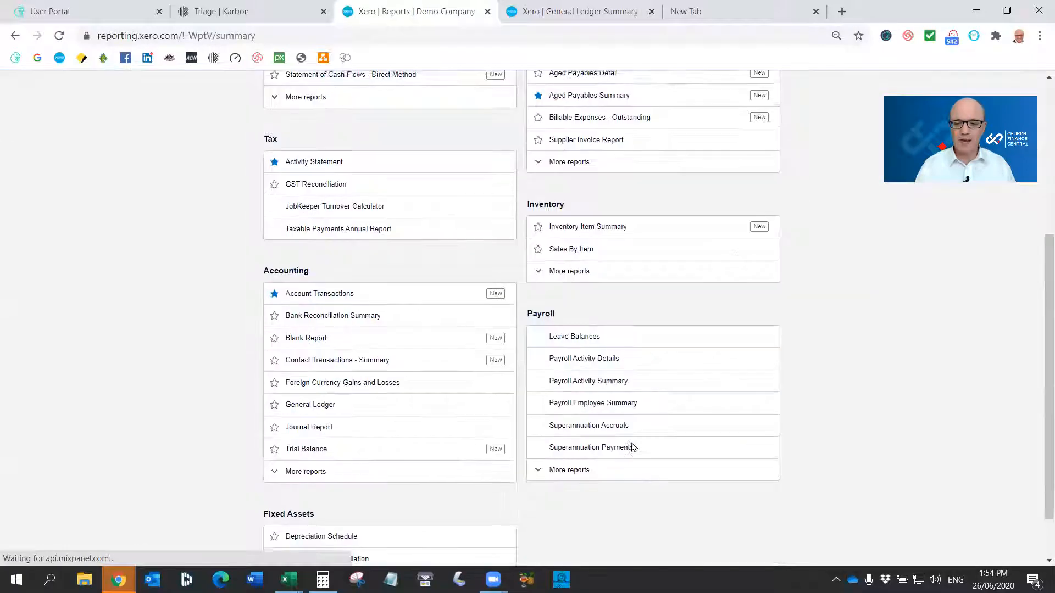
{"action": "left_click", "coordinate": [590, 379]}
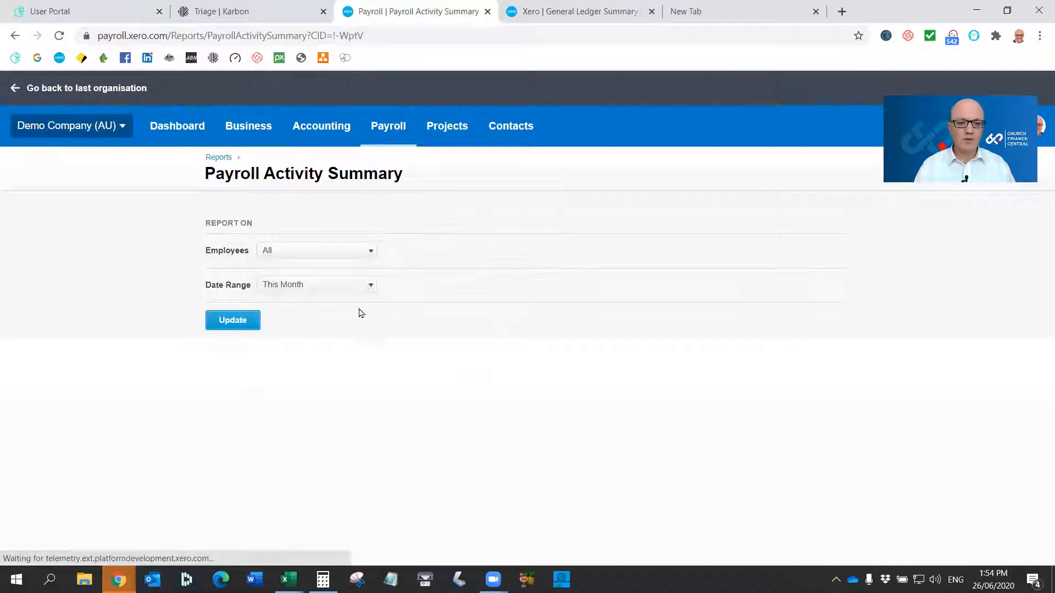
- Run the Payroll Activity Summary for This Financial Year and review the earnings, deduction, tax, super and net pay totals
{"action": "left_click", "coordinate": [348, 289]}
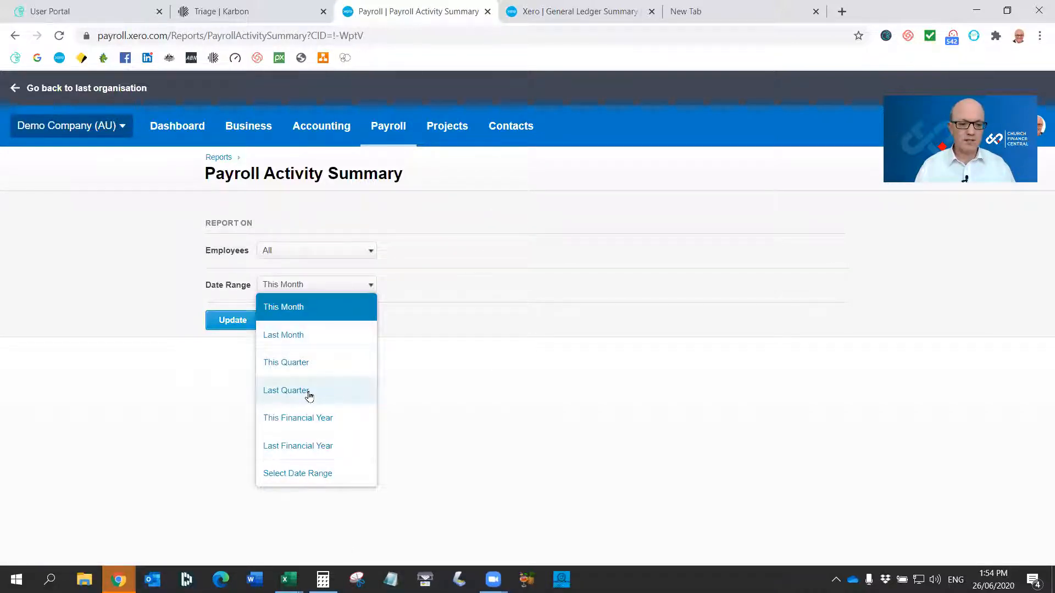
{"action": "left_click", "coordinate": [308, 444]}
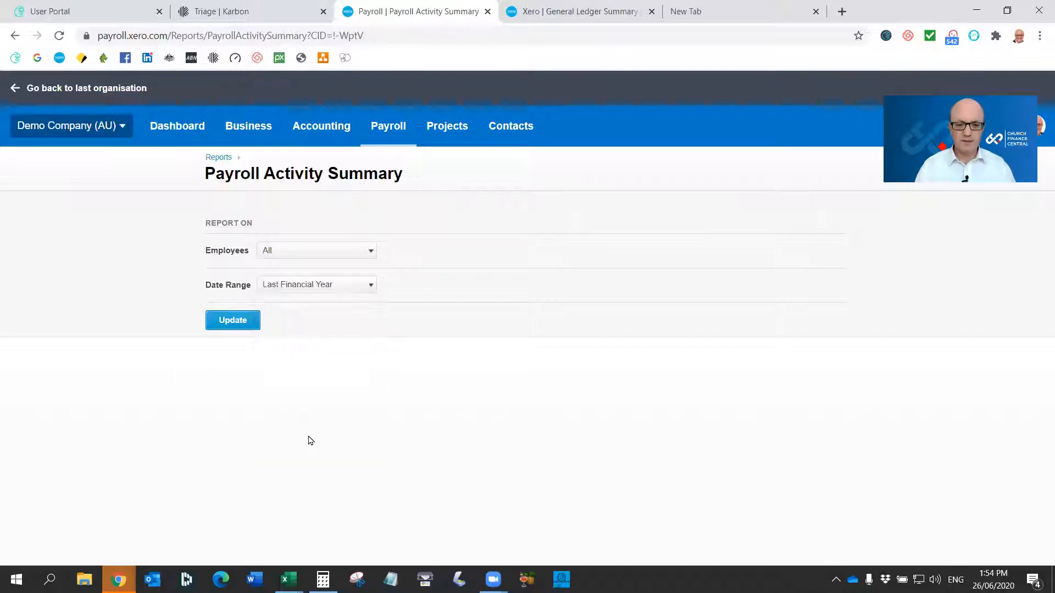
{"action": "left_click", "coordinate": [311, 291]}
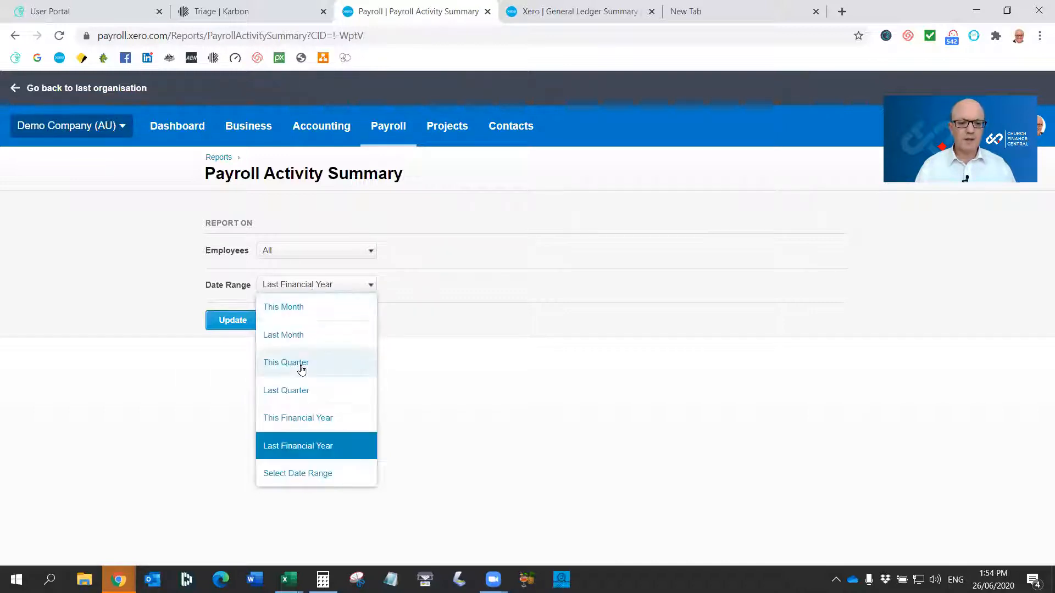
{"action": "left_click", "coordinate": [305, 420]}
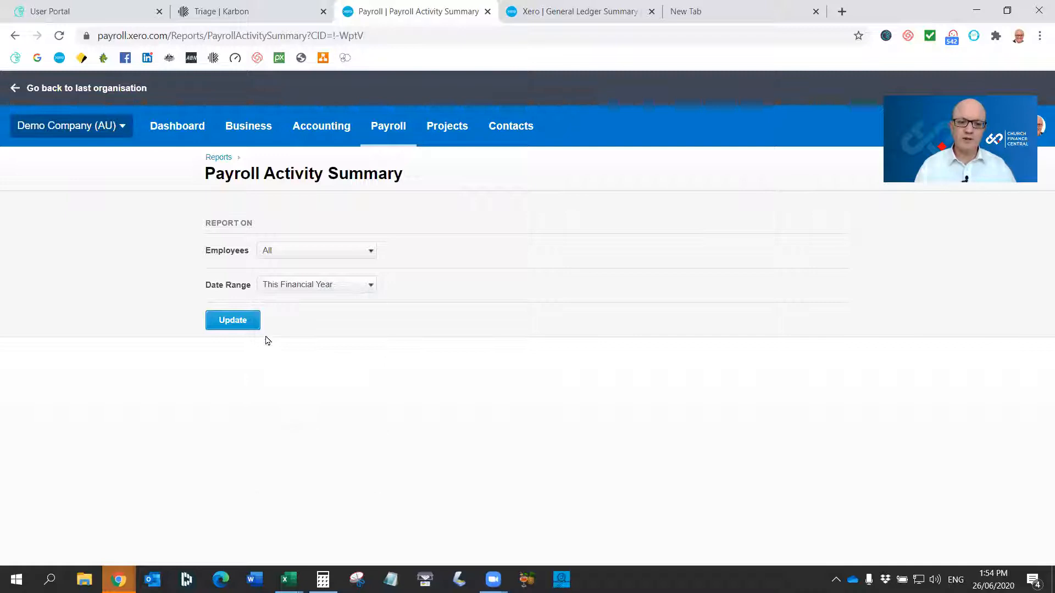
{"action": "left_click", "coordinate": [250, 324]}
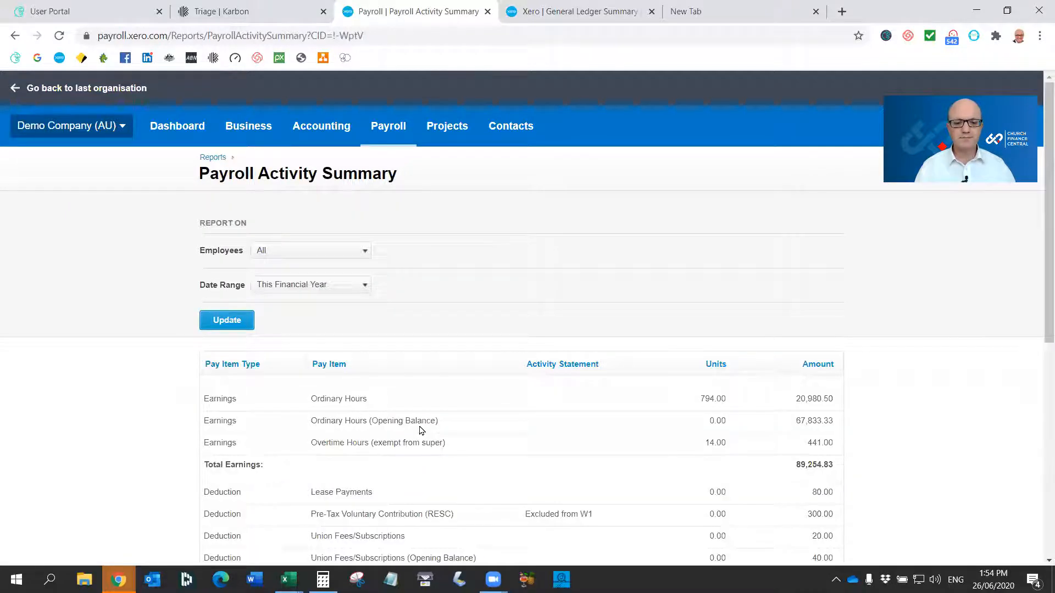
{"action": "scroll", "coordinate": [421, 430], "scroll_direction": "down", "scroll_amount": 4}
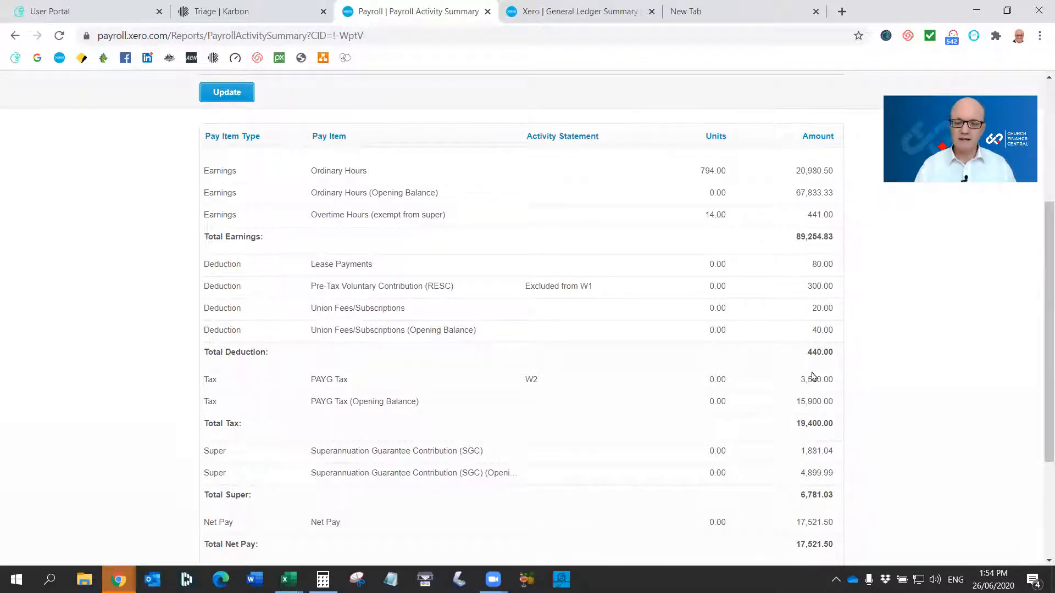
{"action": "scroll", "coordinate": [803, 378], "scroll_direction": "down", "scroll_amount": 1}
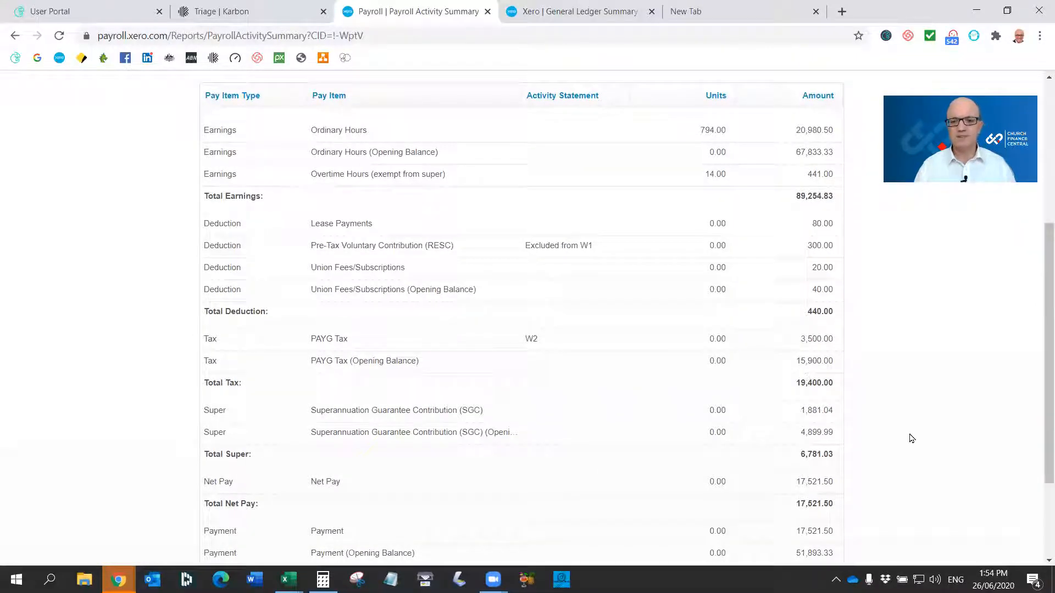
{"action": "scroll", "coordinate": [911, 438], "scroll_direction": "up", "scroll_amount": 2}
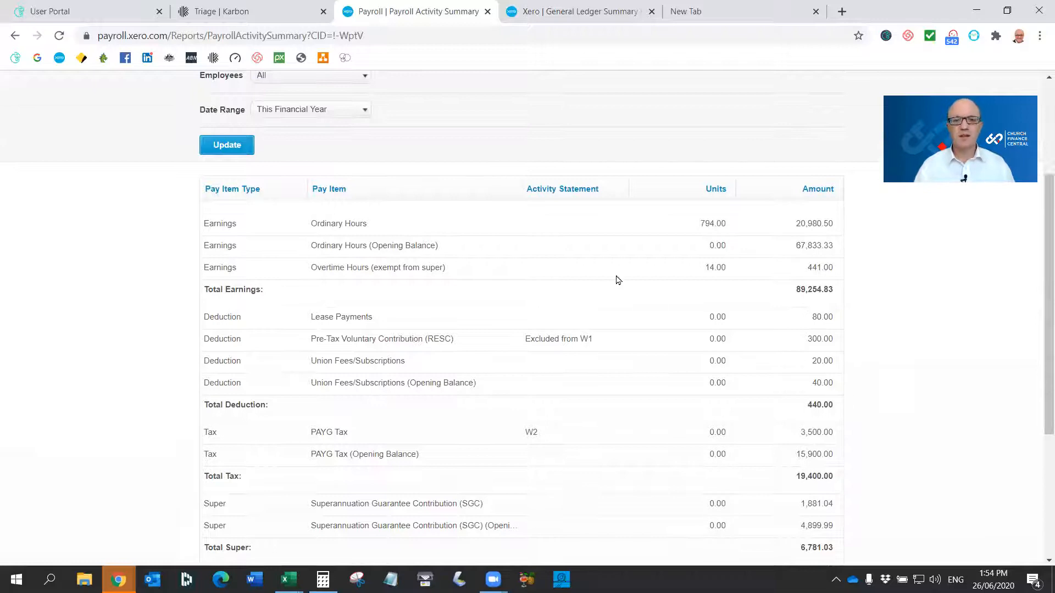
- Close the Karbon browser tab and open the General Ledger report from the reports list in the General Ledger Summary tab
{"action": "left_click", "coordinate": [323, 11]}
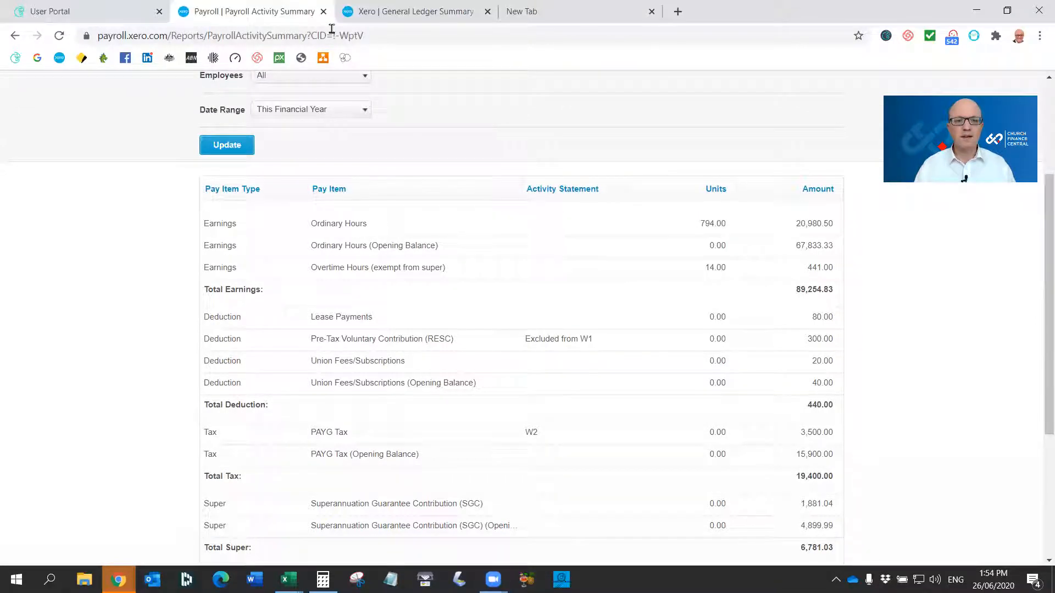
{"action": "left_click", "coordinate": [428, 11]}
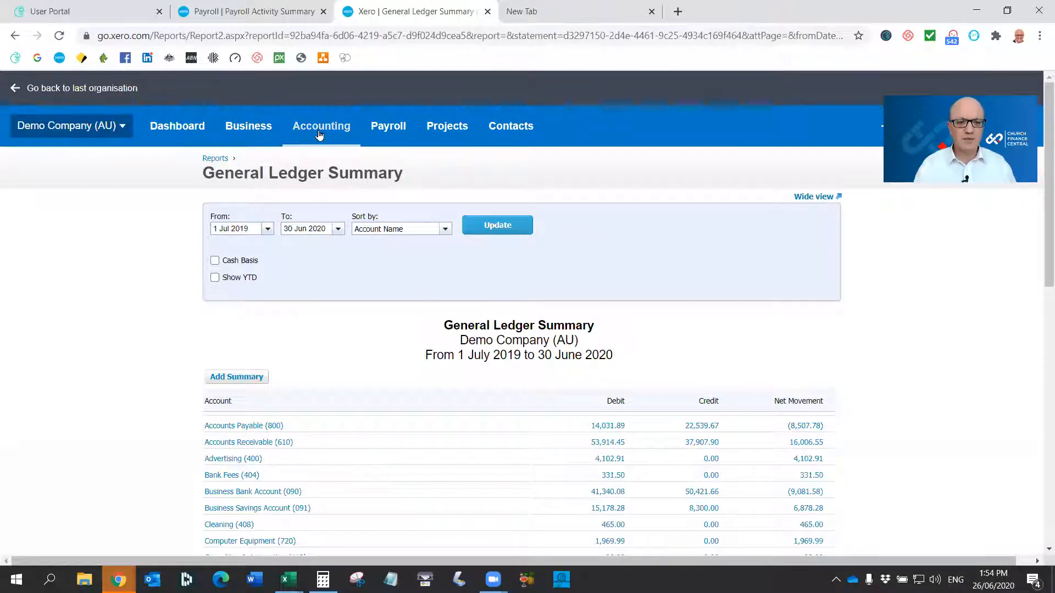
{"action": "left_click", "coordinate": [223, 161]}
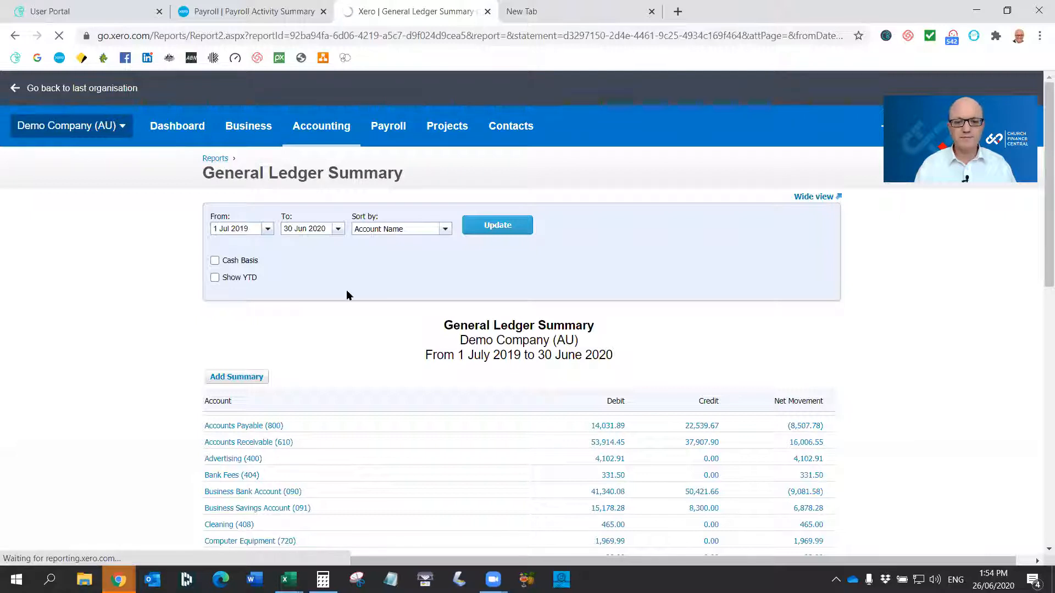
{"action": "scroll", "coordinate": [346, 294], "scroll_direction": "down", "scroll_amount": 4}
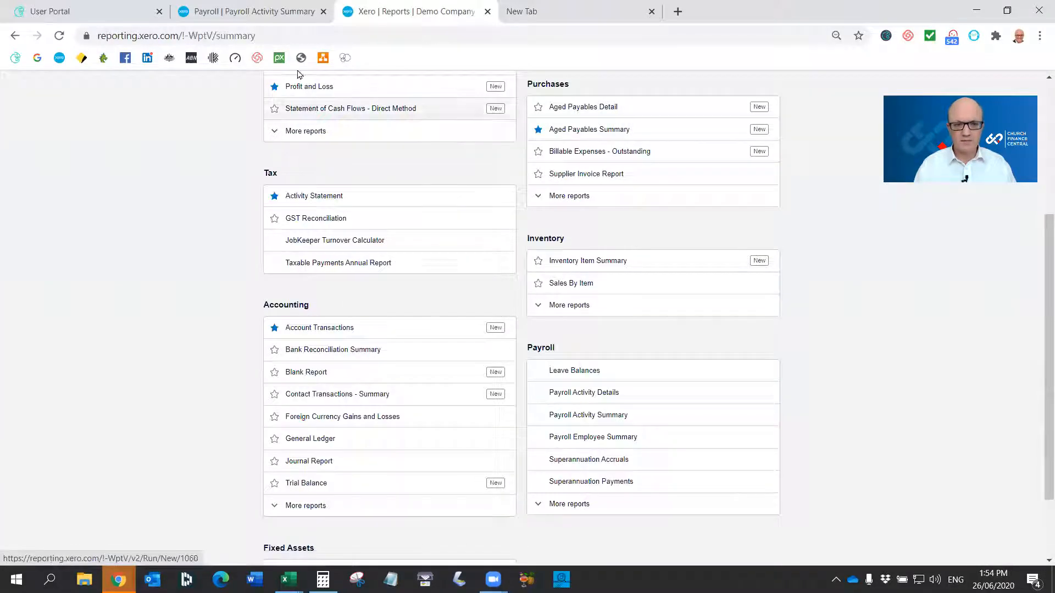
{"action": "scroll", "coordinate": [357, 396], "scroll_direction": "down", "scroll_amount": 2}
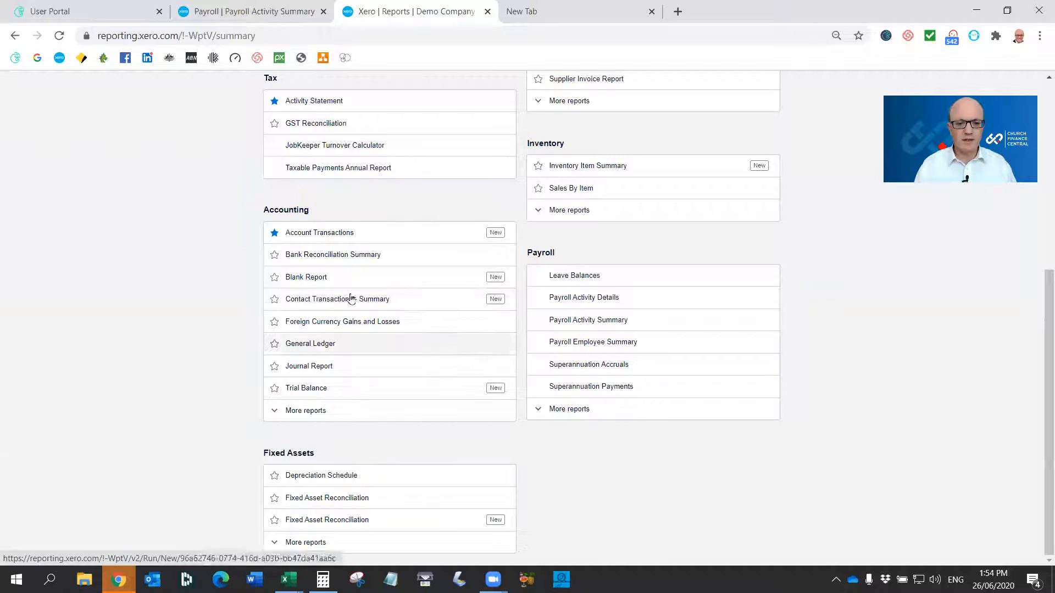
{"action": "left_click", "coordinate": [324, 347]}
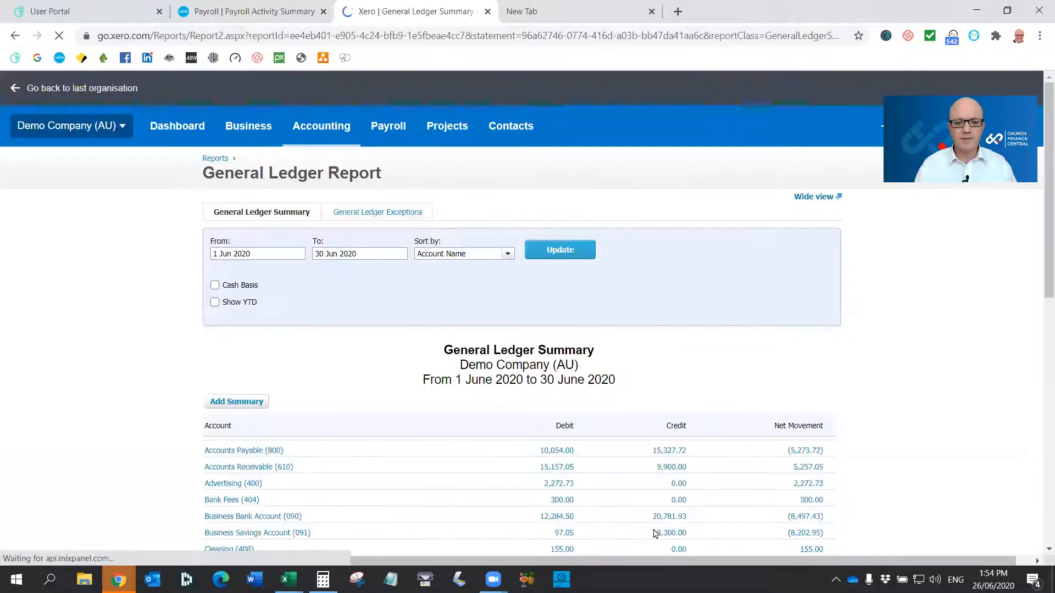
{"action": "left_click", "coordinate": [209, 252]}
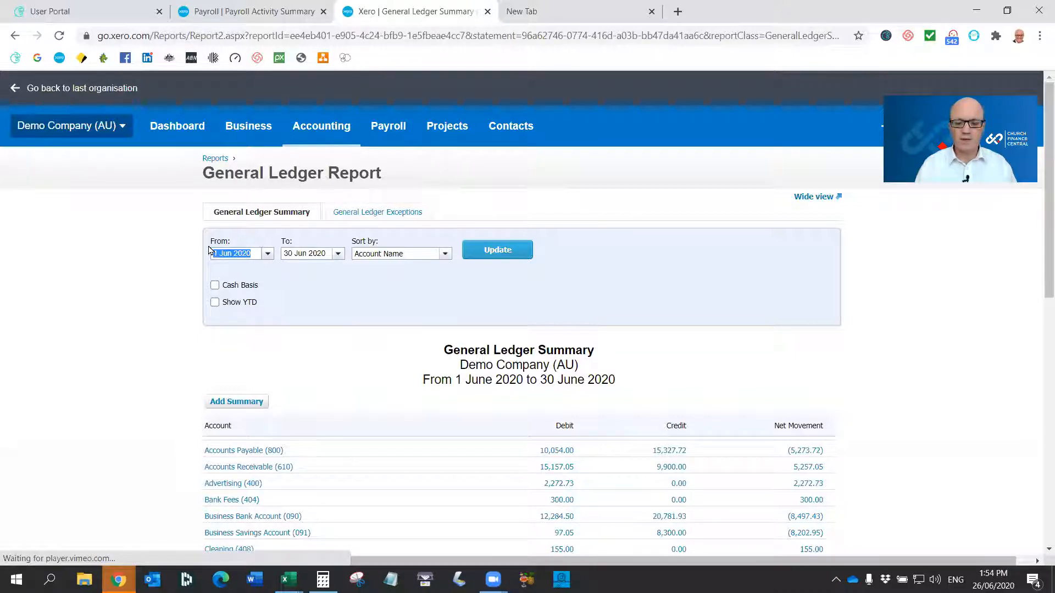
{"action": "type", "text": "1/72019"}
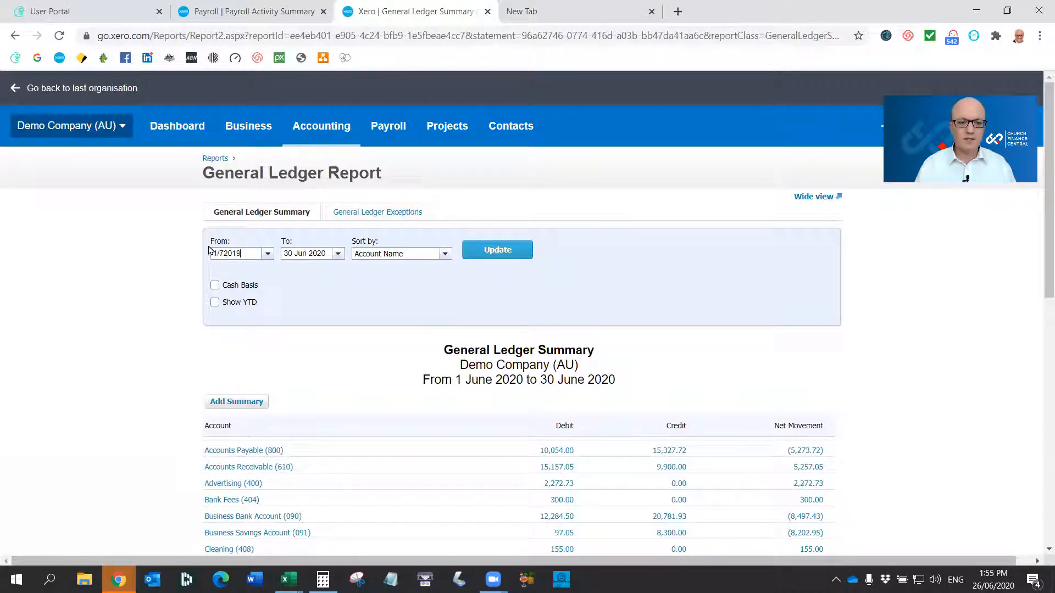
{"action": "key", "text": "Tab"}
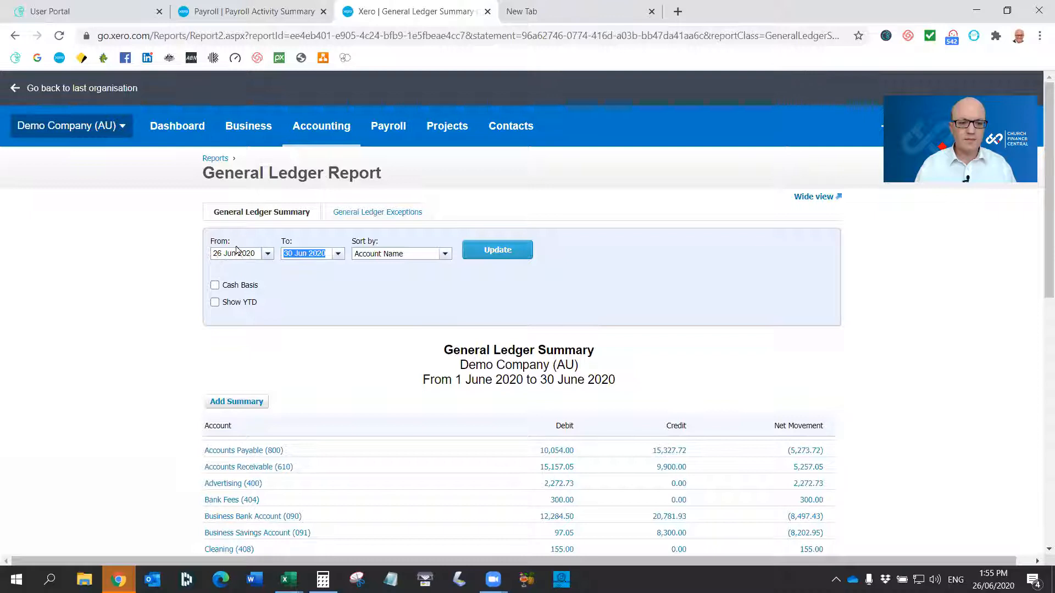
- Set the General Ledger Summary start date to 1 July 2019 and update the report
{"action": "left_click", "coordinate": [256, 253]}
{"action": "key", "text": "ctrl+a"}
{"action": "key", "text": "BackSpace"}
{"action": "type", "text": "1/7/2019"}
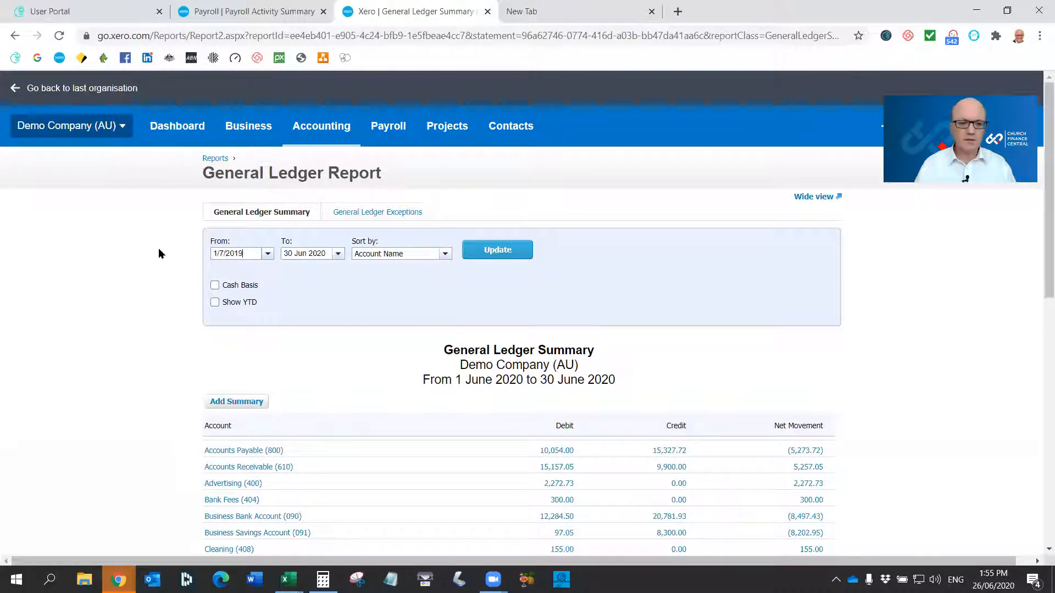
{"action": "key", "text": "Tab"}
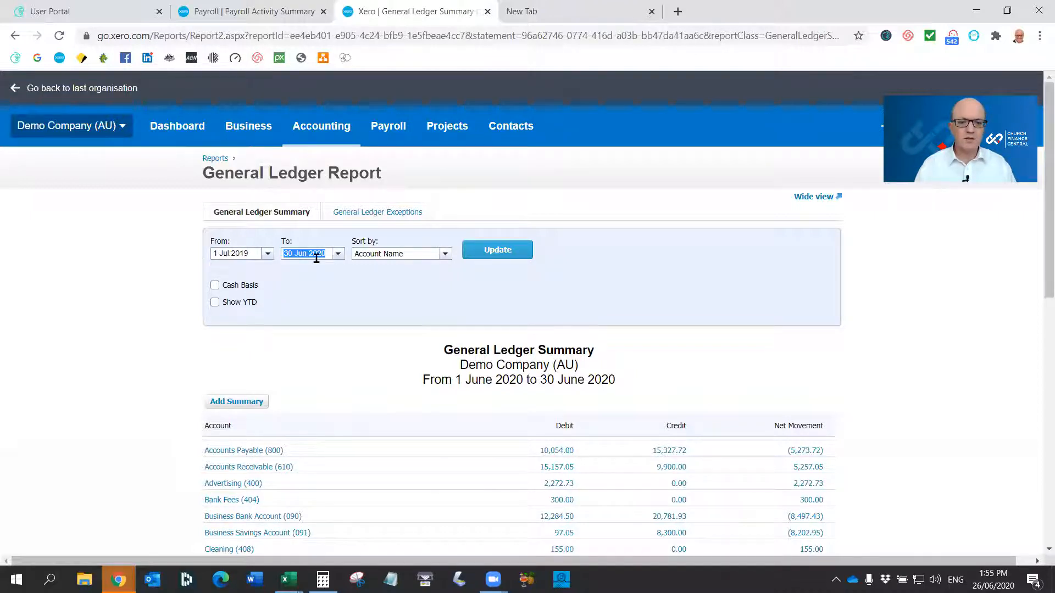
{"action": "left_click", "coordinate": [495, 251]}
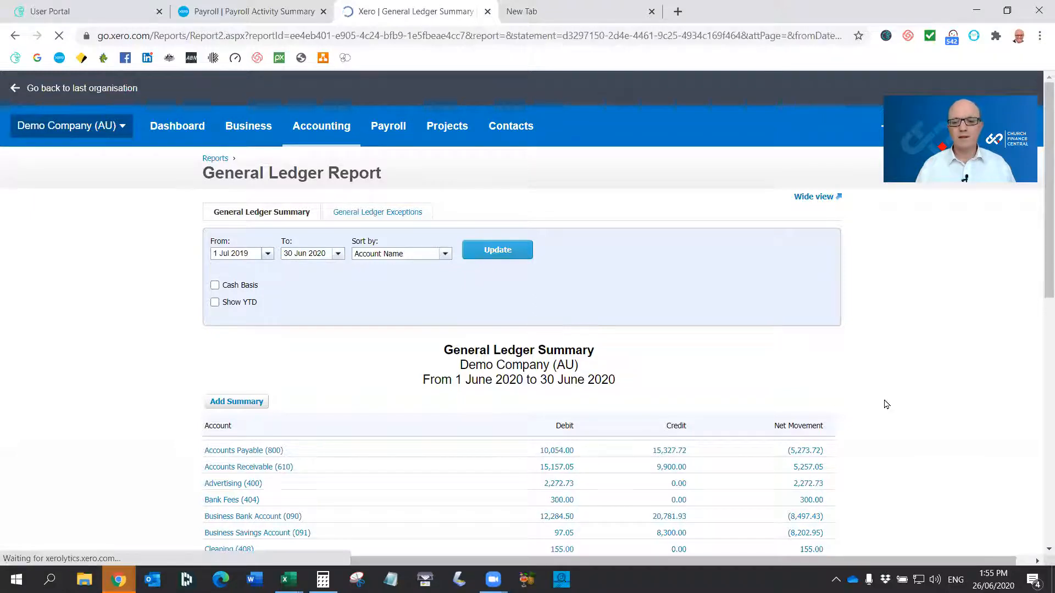
- Review the General Ledger Summary movements, particularly the PAYG Withholdings Payable and Wages and Salaries accounts
{"action": "scroll", "coordinate": [886, 404], "scroll_direction": "down", "scroll_amount": 1}
{"action": "scroll", "coordinate": [885, 404], "scroll_direction": "down", "scroll_amount": 6}
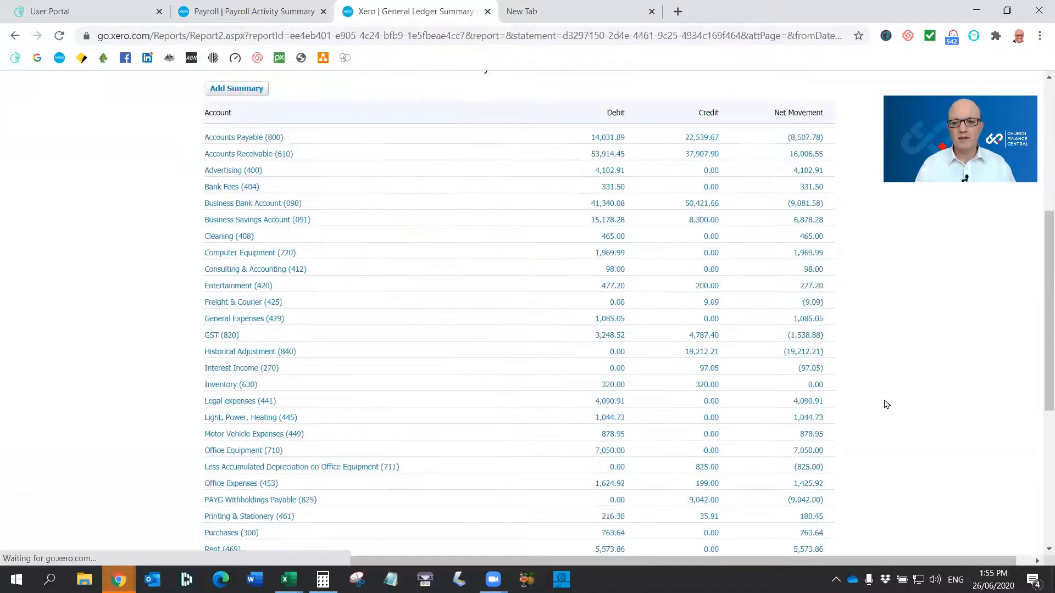
{"action": "scroll", "coordinate": [886, 405], "scroll_direction": "down", "scroll_amount": 3}
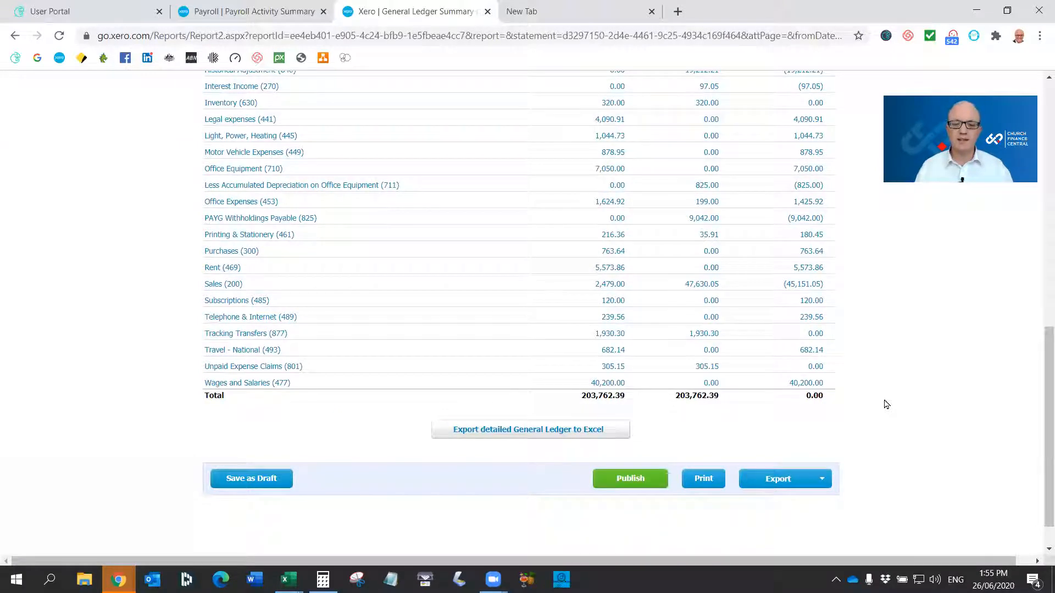
{"action": "scroll", "coordinate": [885, 405], "scroll_direction": "up", "scroll_amount": 1}
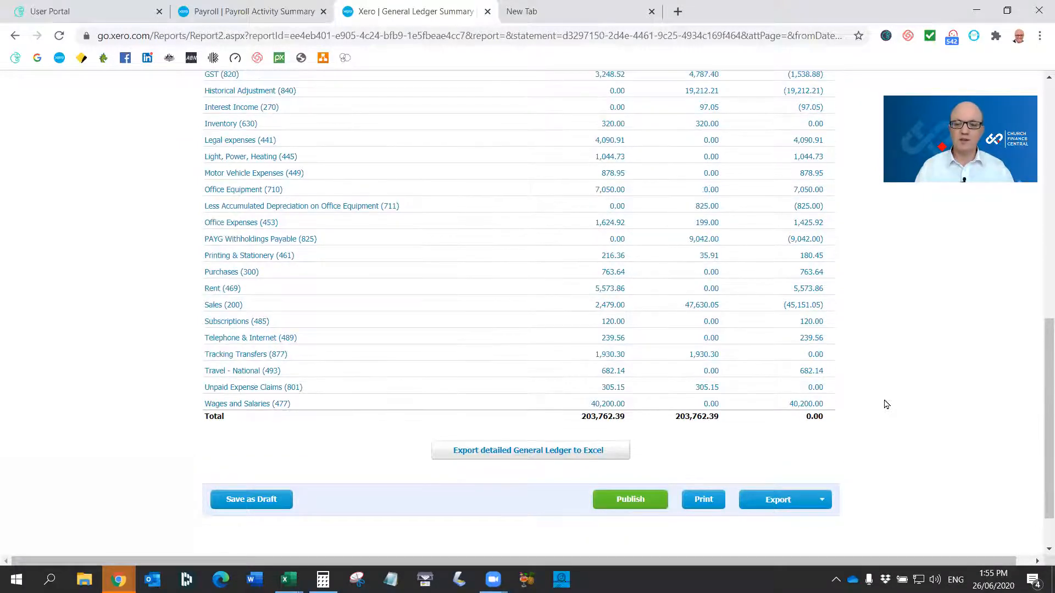
{"action": "scroll", "coordinate": [886, 404], "scroll_direction": "up", "scroll_amount": 1}
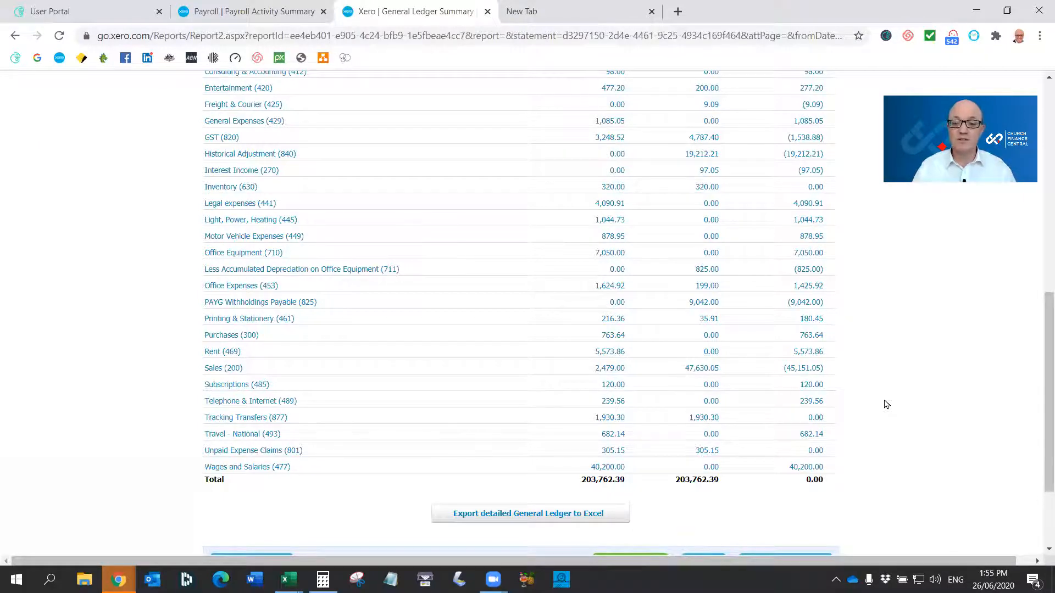
{"action": "scroll", "coordinate": [886, 404], "scroll_direction": "down", "scroll_amount": 3}
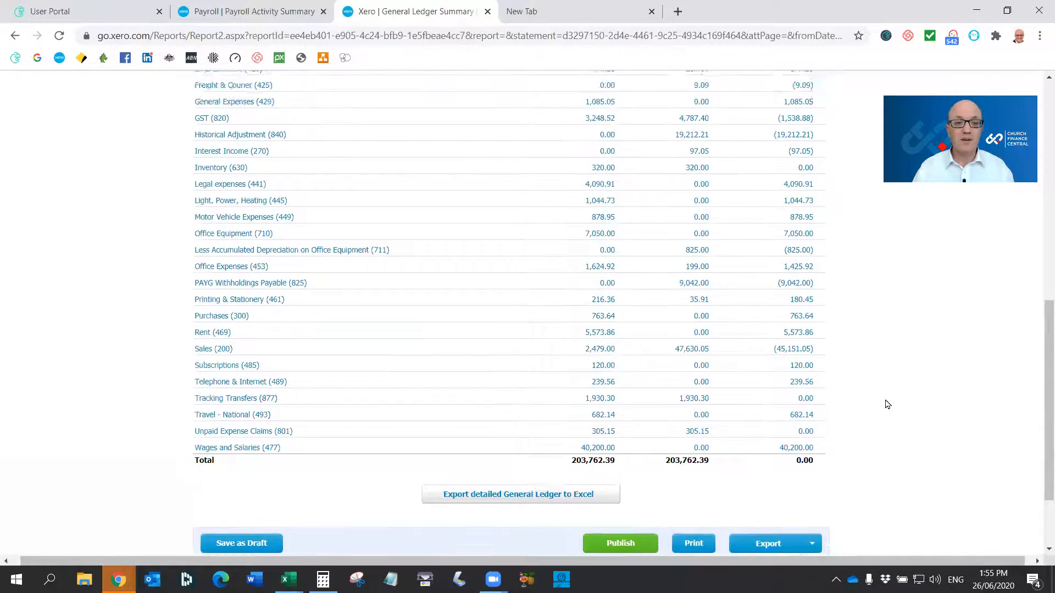
{"action": "scroll", "coordinate": [815, 380], "scroll_direction": "left", "scroll_amount": 1}
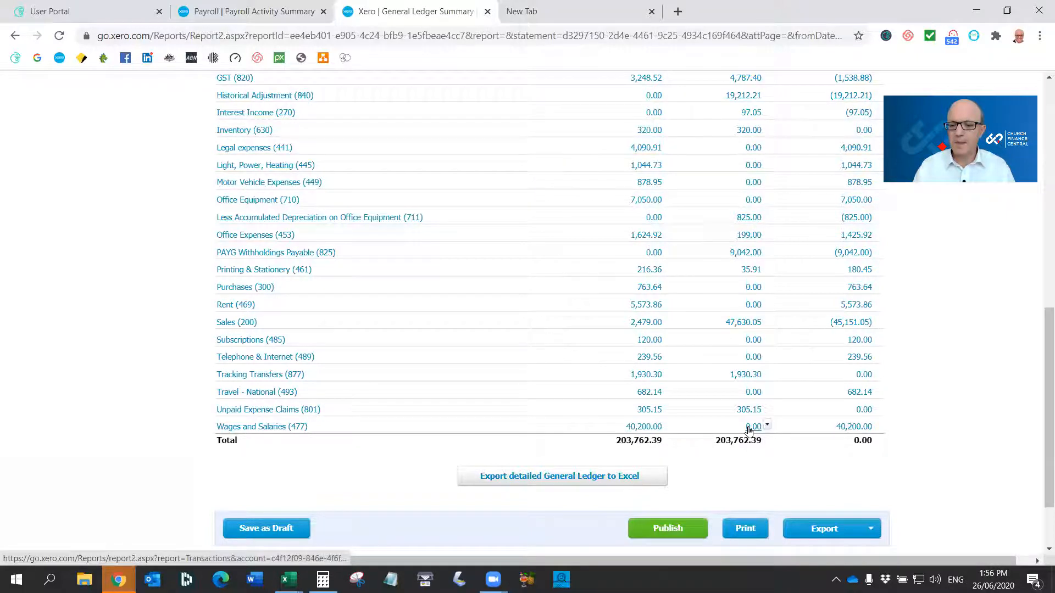
- Return to the Payroll Activity Summary and compare its earnings, tax, super and net pay totals with the general ledger
{"action": "left_click", "coordinate": [285, 10]}
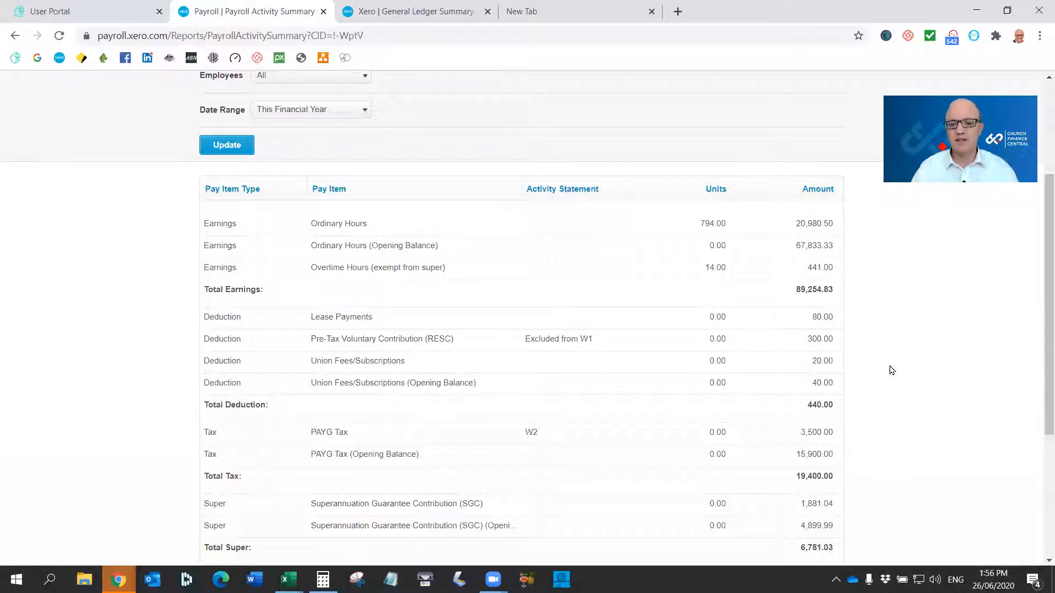
{"action": "scroll", "coordinate": [892, 370], "scroll_direction": "down", "scroll_amount": 3}
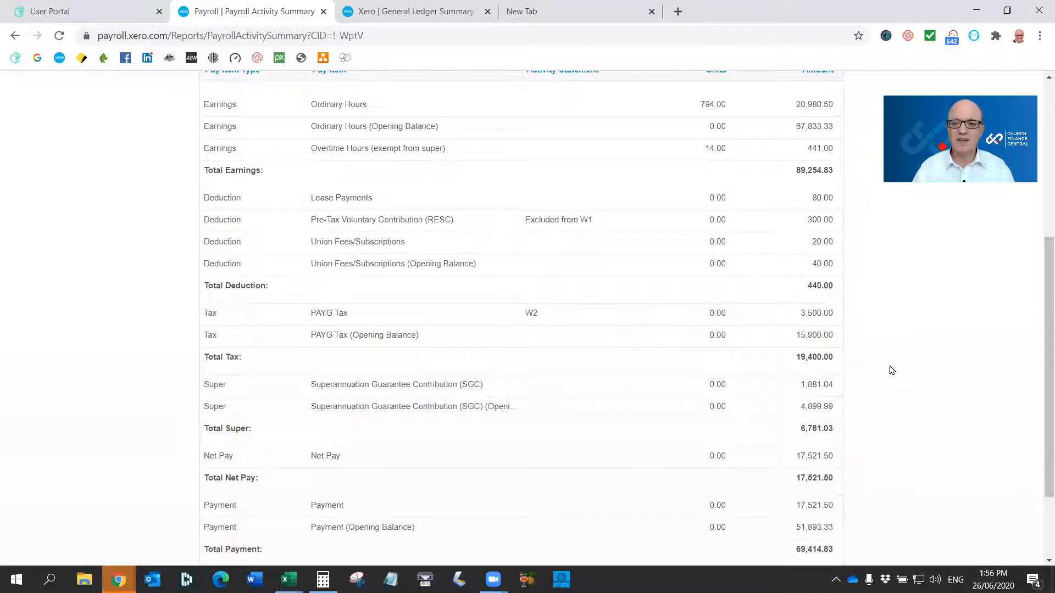
{"action": "scroll", "coordinate": [891, 369], "scroll_direction": "up", "scroll_amount": 1}
{"action": "key", "text": "super+Tab"}
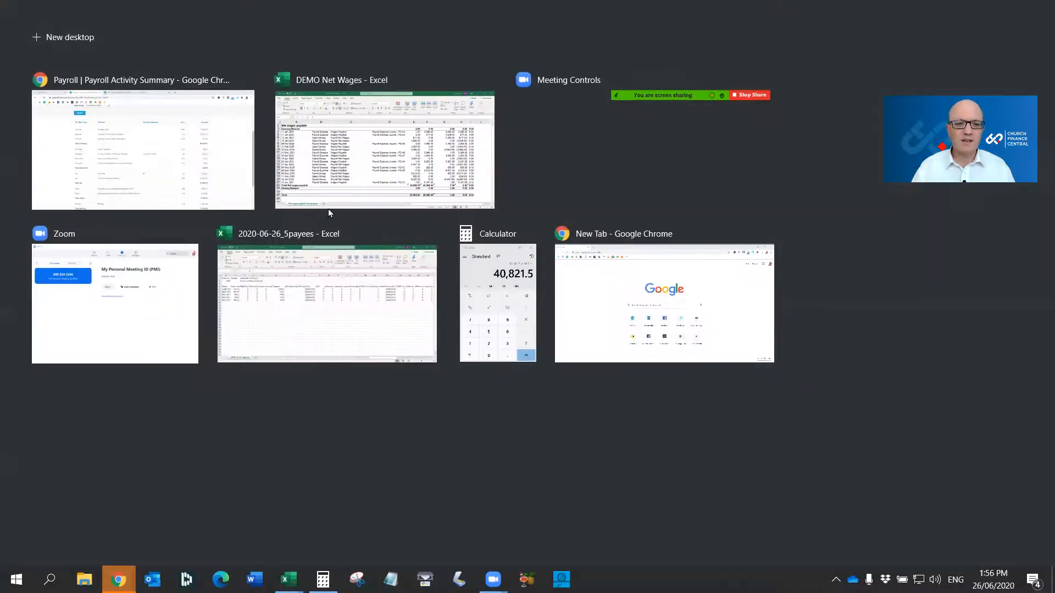
{"action": "left_click", "coordinate": [220, 177]}
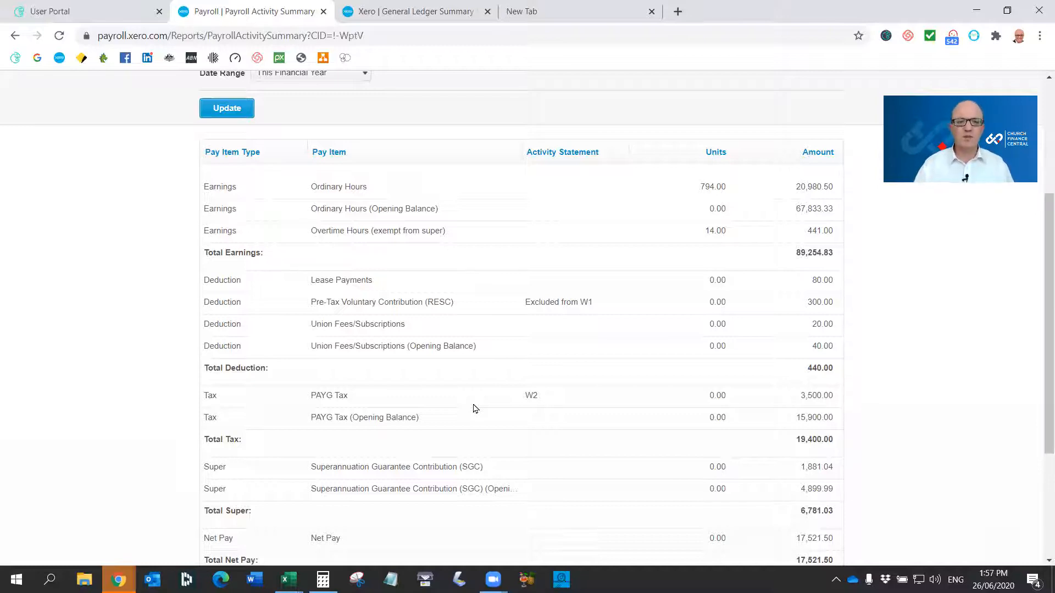
- Open Single Touch Payroll for the 2019/20 tax year and go to its employee finalisation list
{"action": "scroll", "coordinate": [475, 408], "scroll_direction": "up", "scroll_amount": 4}
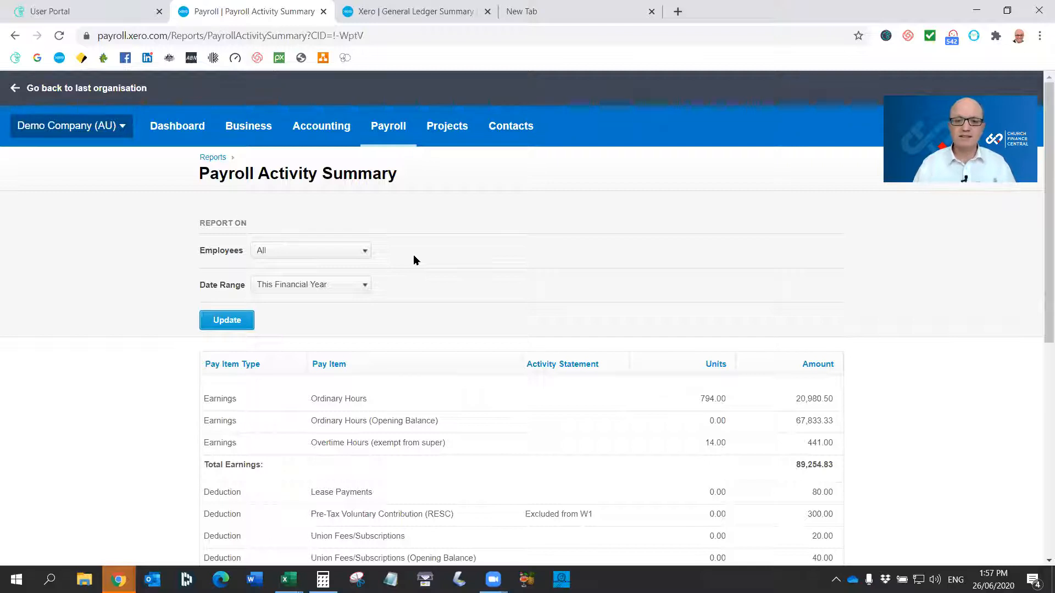
{"action": "left_click", "coordinate": [391, 132]}
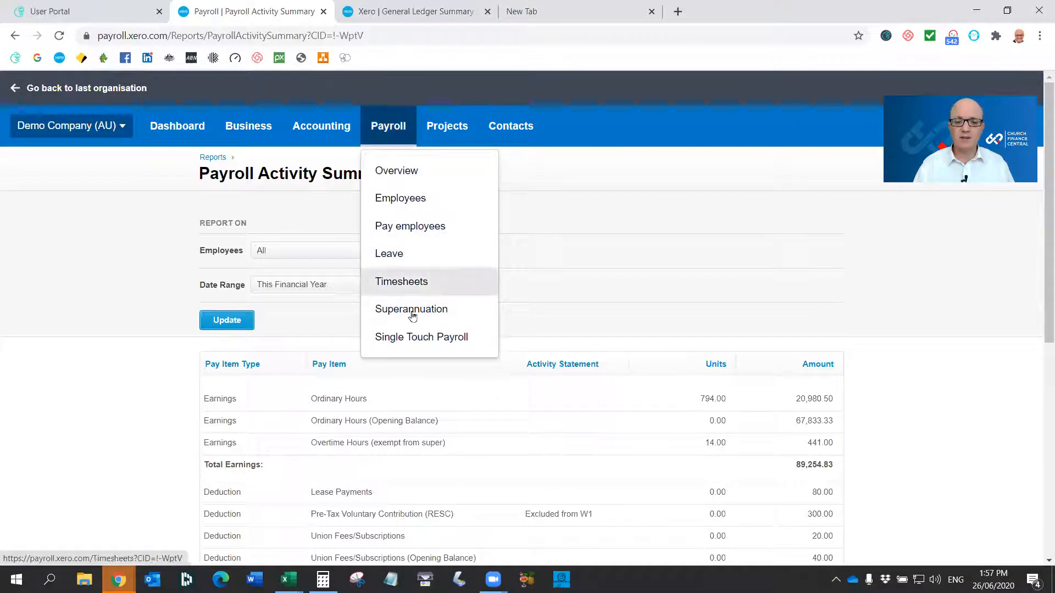
{"action": "left_click", "coordinate": [438, 345]}
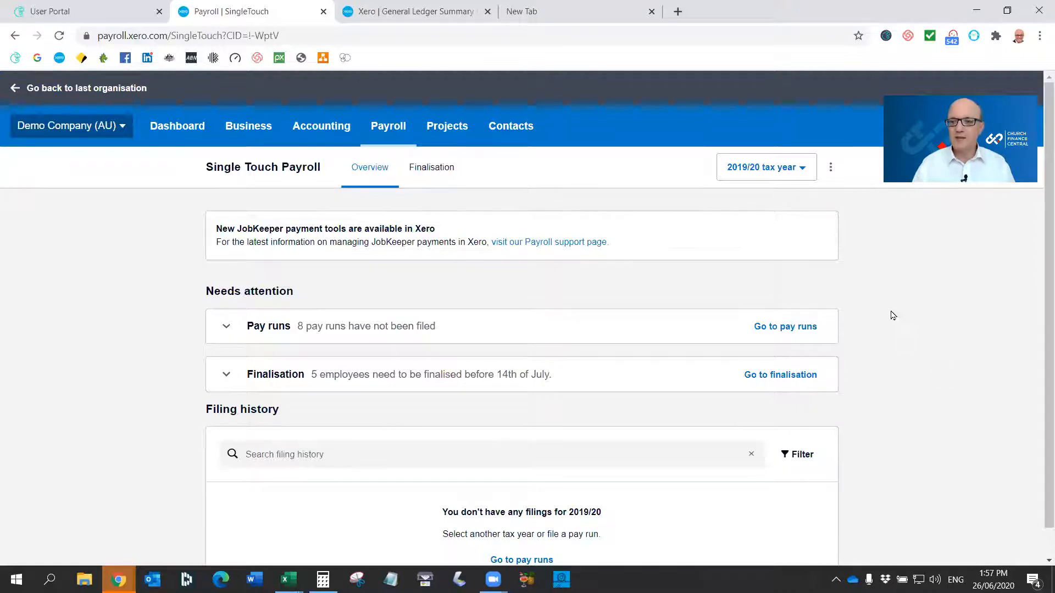
{"action": "left_click", "coordinate": [761, 172]}
{"action": "left_click", "coordinate": [764, 206]}
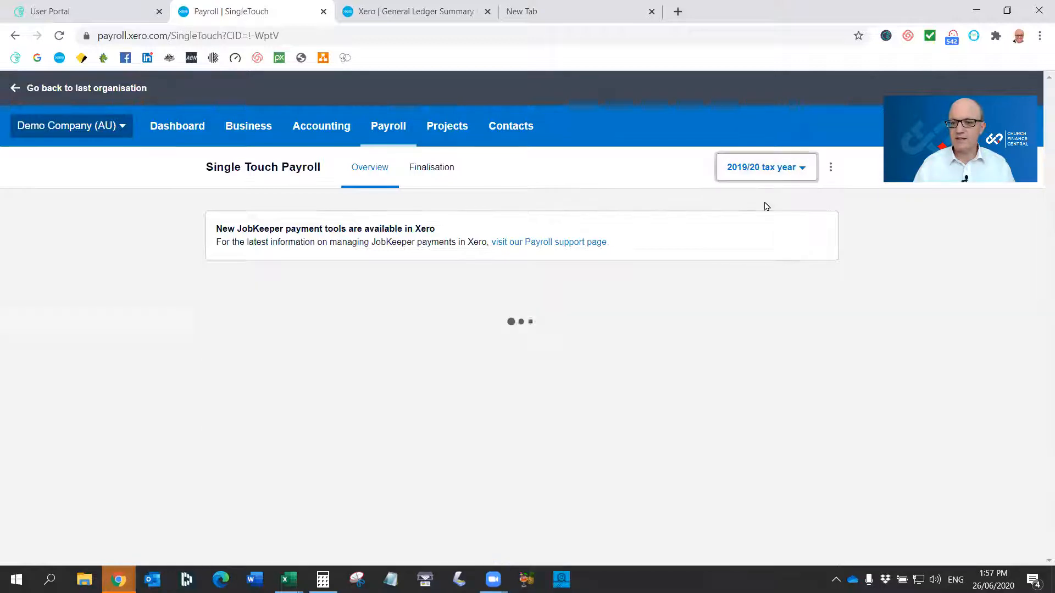
{"action": "scroll", "coordinate": [707, 406], "scroll_direction": "down", "scroll_amount": 1}
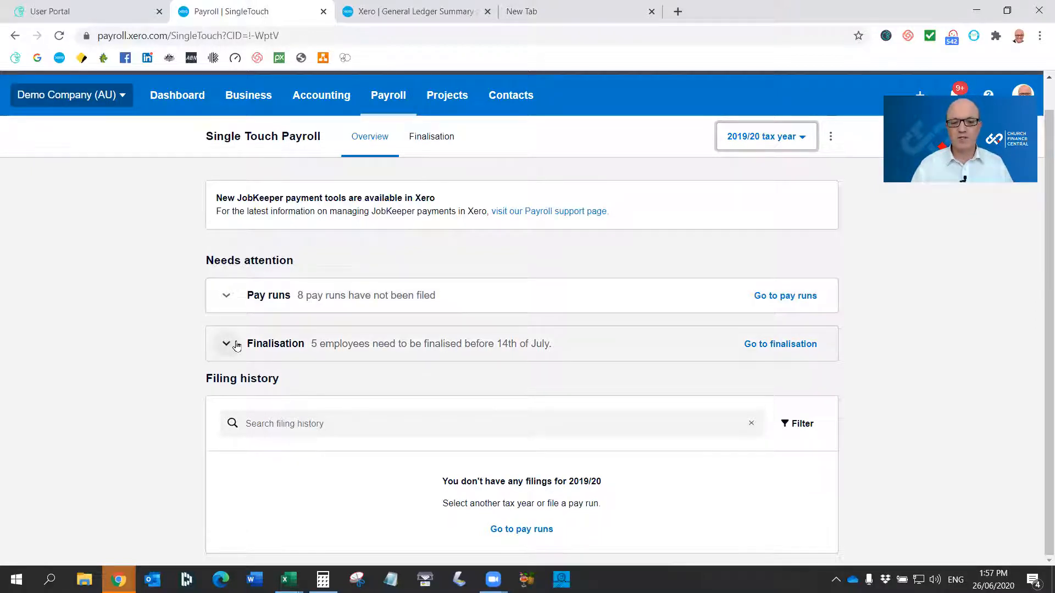
{"action": "left_click", "coordinate": [799, 351]}
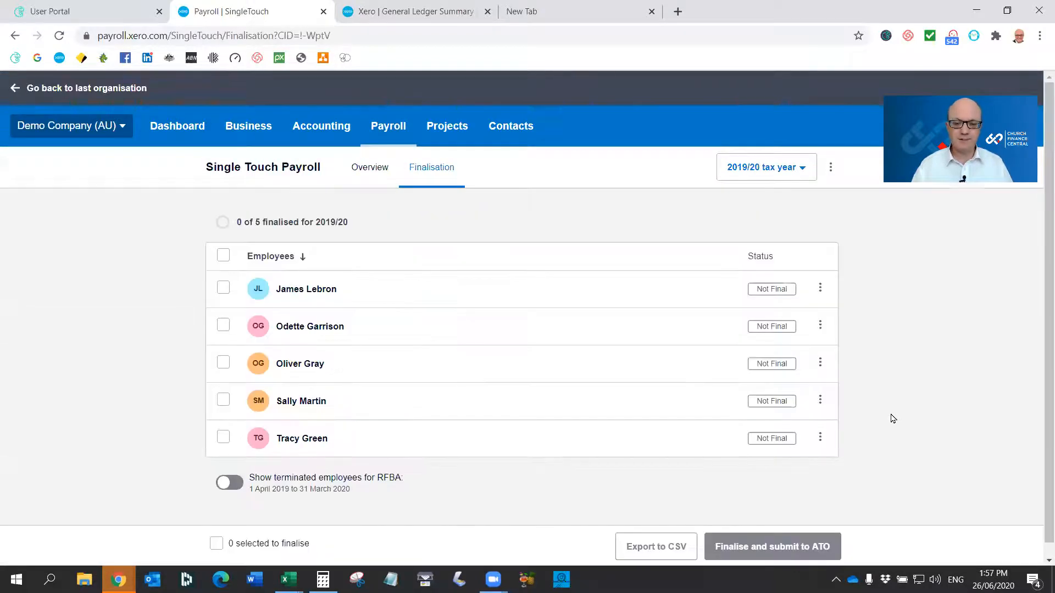
- Select all employees for finalisation and export them to CSV, saving 2020-06-26_5payees (2) on the Desktop
{"action": "scroll", "coordinate": [892, 419], "scroll_direction": "down", "scroll_amount": 1}
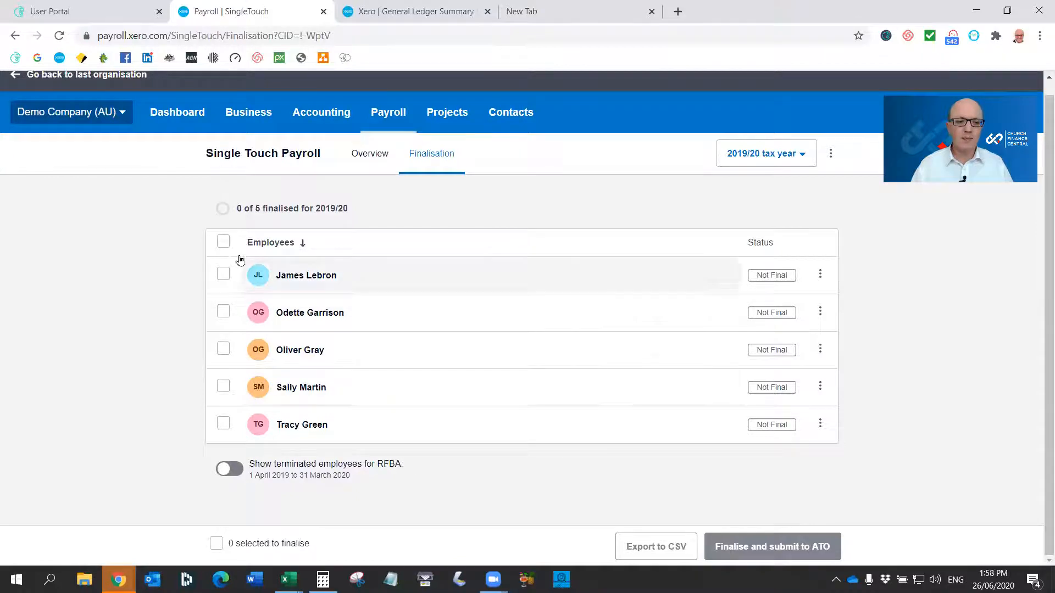
{"action": "left_click", "coordinate": [223, 243]}
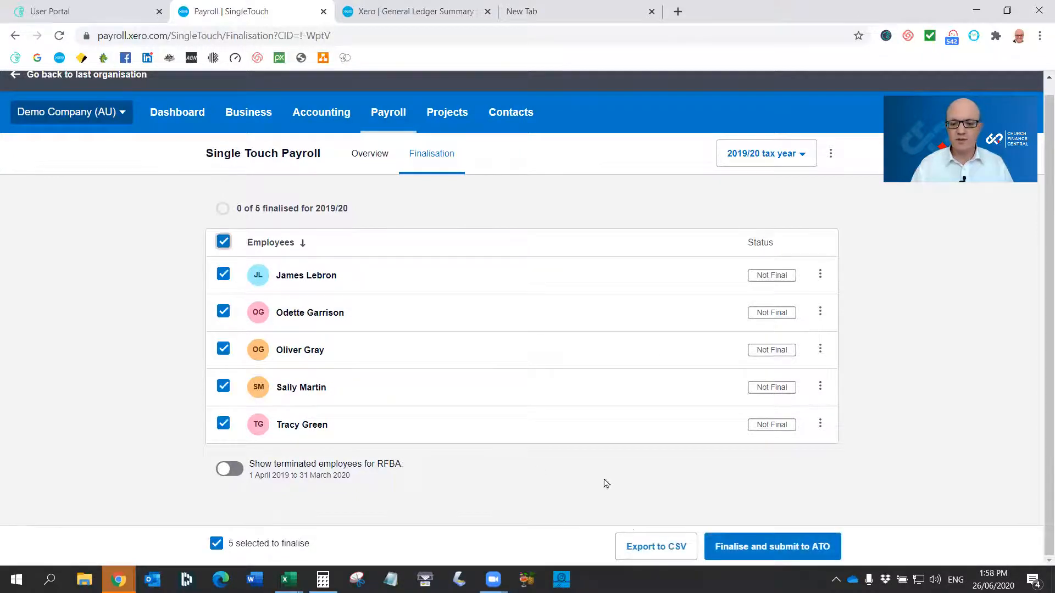
{"action": "left_click", "coordinate": [635, 544]}
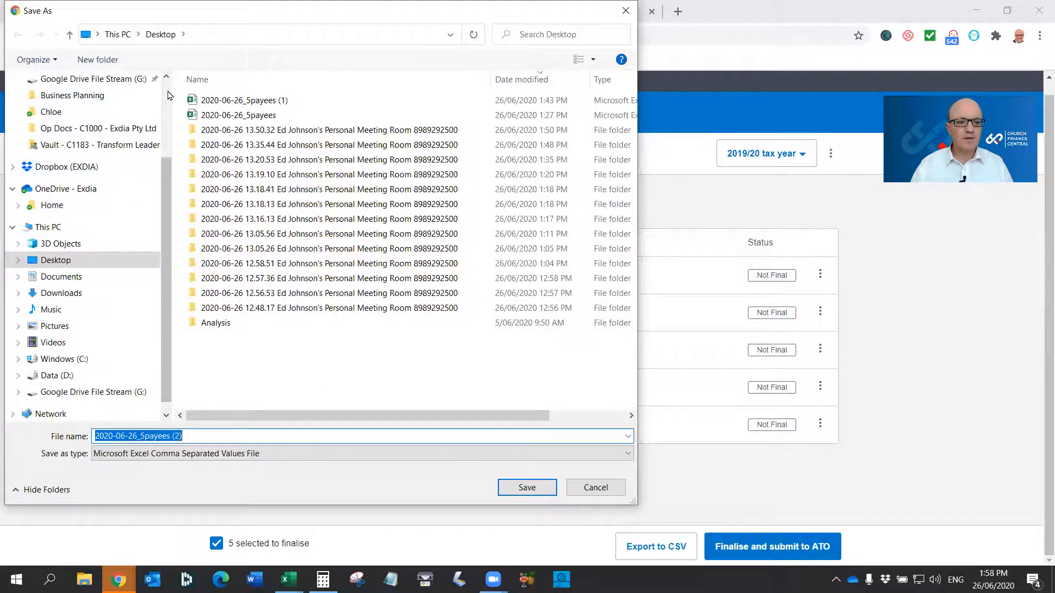
{"action": "scroll", "coordinate": [126, 98], "scroll_direction": "up", "scroll_amount": 2}
{"action": "left_click", "coordinate": [75, 108]}
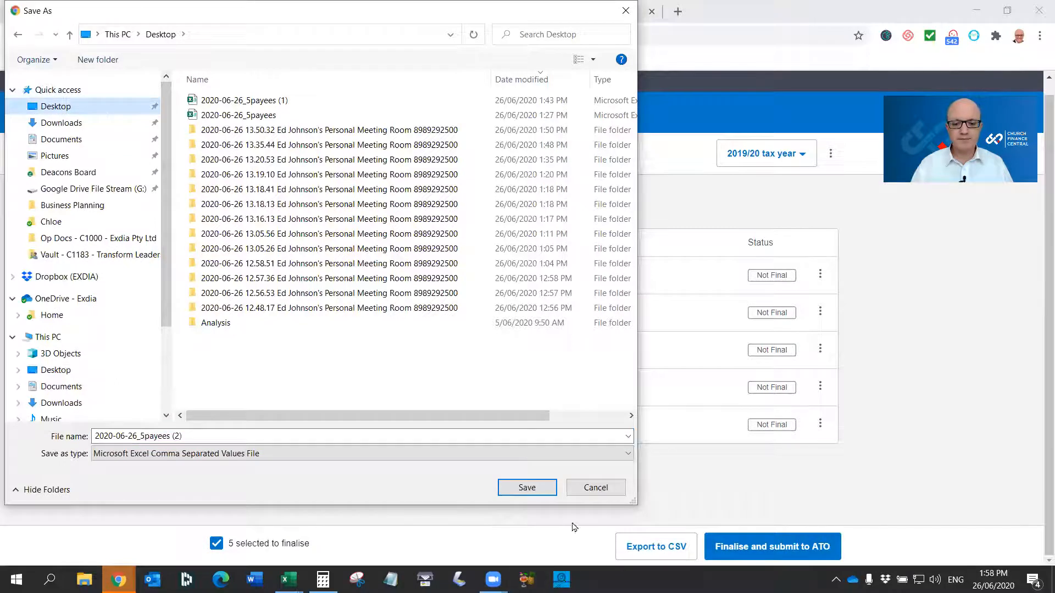
{"action": "left_click", "coordinate": [540, 488]}
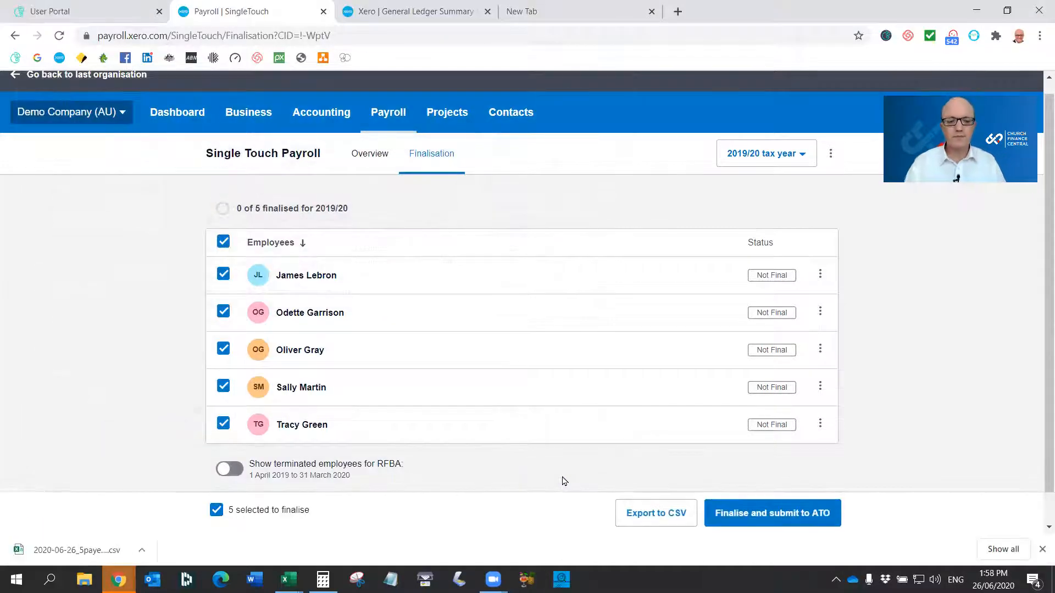
- Switch to the exported 2020-06-26_5payees (2) workbook in Excel and autofit all its column widths
{"action": "key", "text": "alt+Tab"}
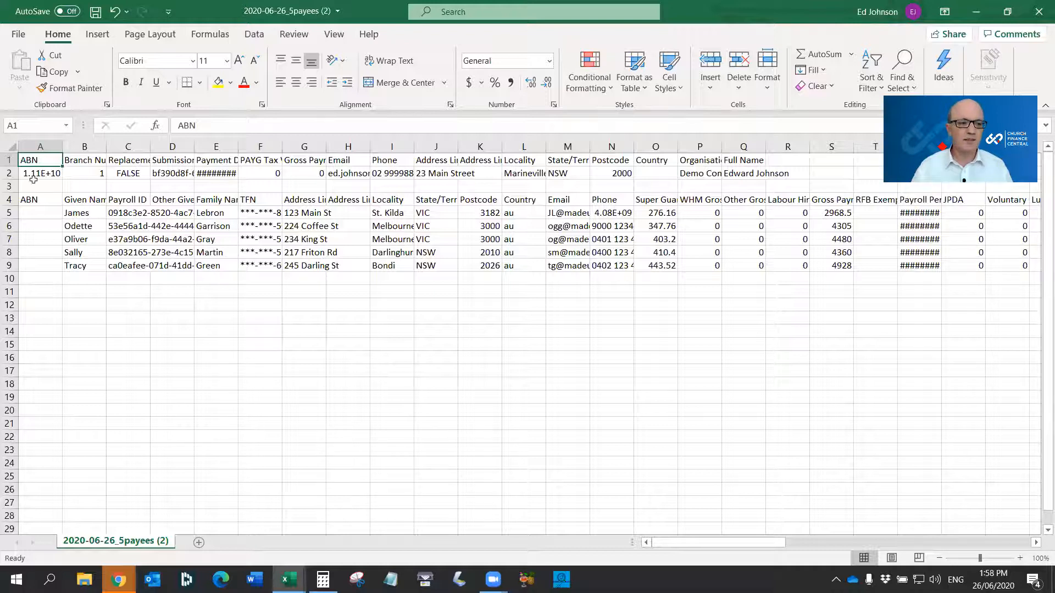
{"action": "left_click", "coordinate": [11, 148]}
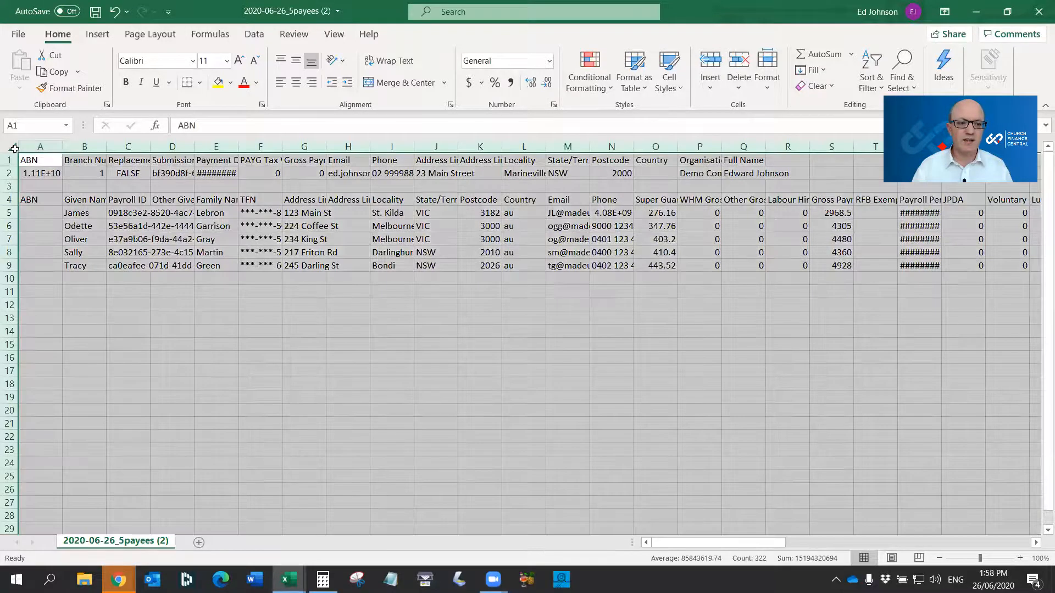
{"action": "double_click", "coordinate": [65, 148]}
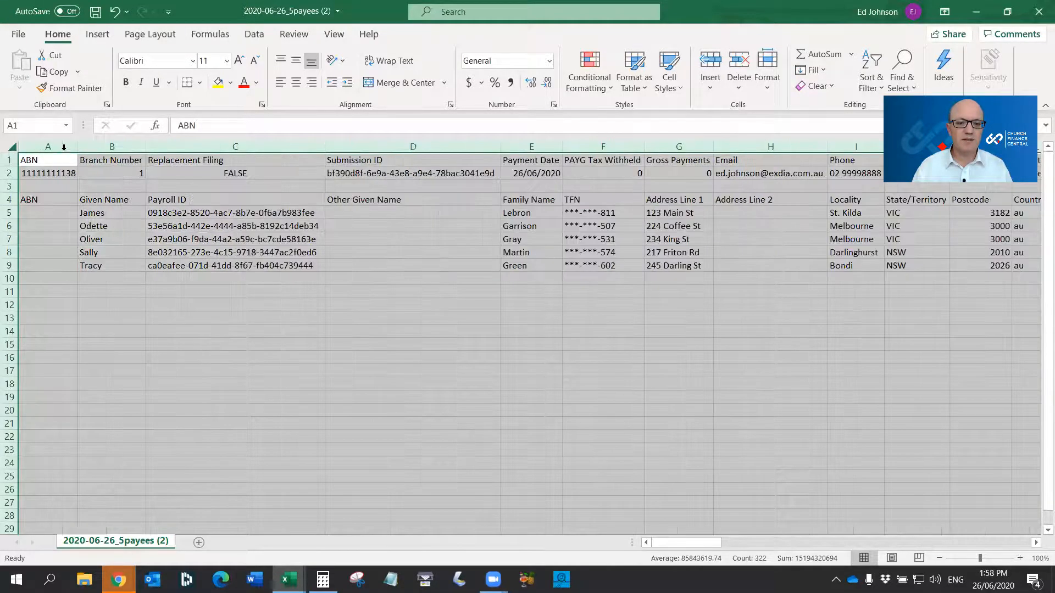
{"action": "left_click", "coordinate": [569, 427]}
- Review the exported super, Gross Payment and Tax Withheld columns, selecting the employees' Tax Withheld amounts in AP5:AP9 to check their sum
{"action": "scroll", "coordinate": [570, 427], "scroll_direction": "right", "scroll_amount": 10}
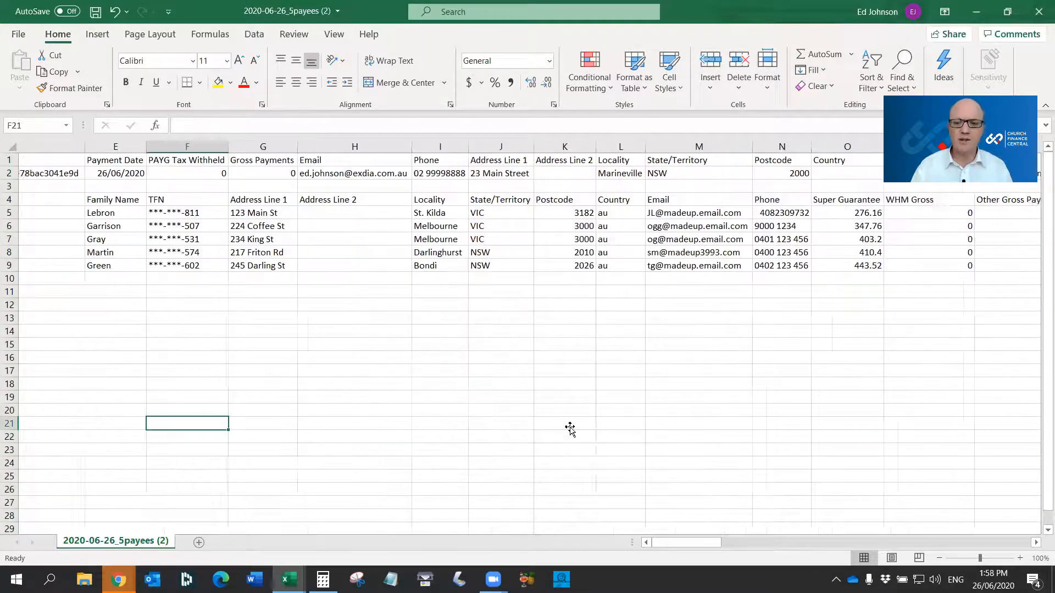
{"action": "scroll", "coordinate": [570, 427], "scroll_direction": "right", "scroll_amount": 10}
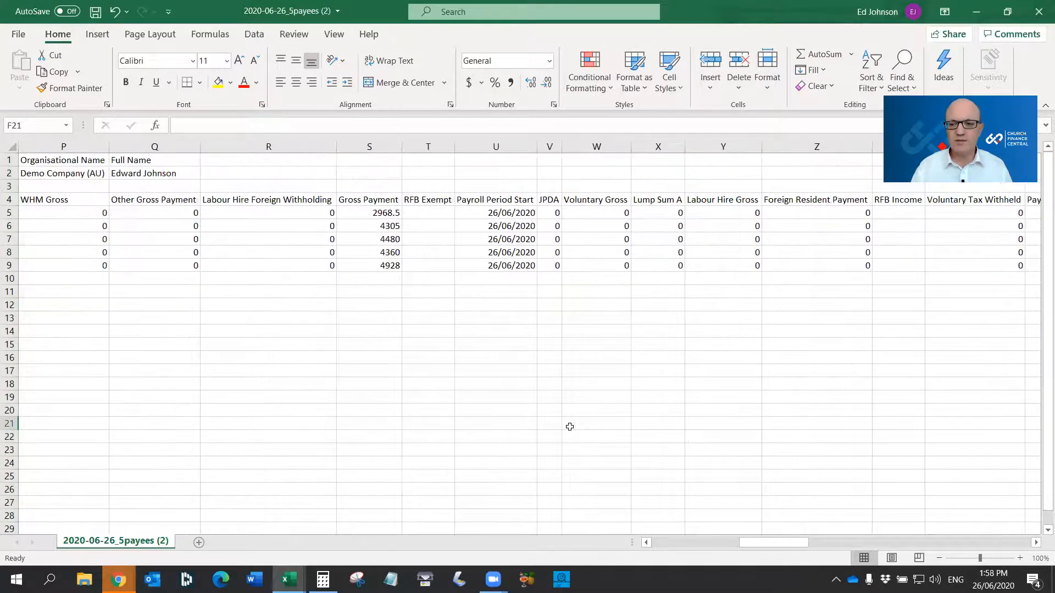
{"action": "scroll", "coordinate": [569, 427], "scroll_direction": "right", "scroll_amount": 10}
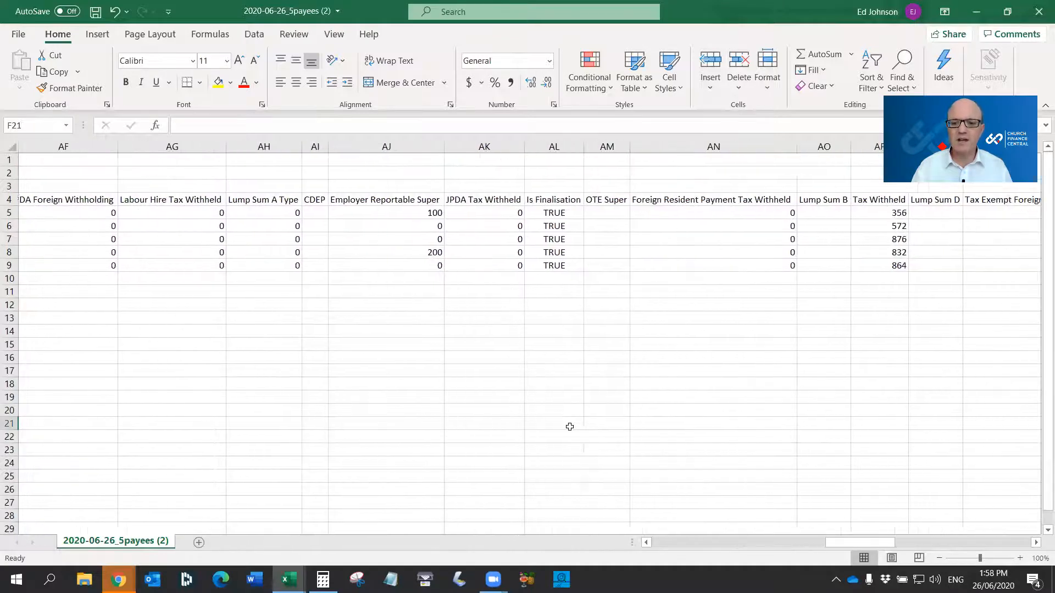
{"action": "scroll", "coordinate": [569, 426], "scroll_direction": "right", "scroll_amount": 1}
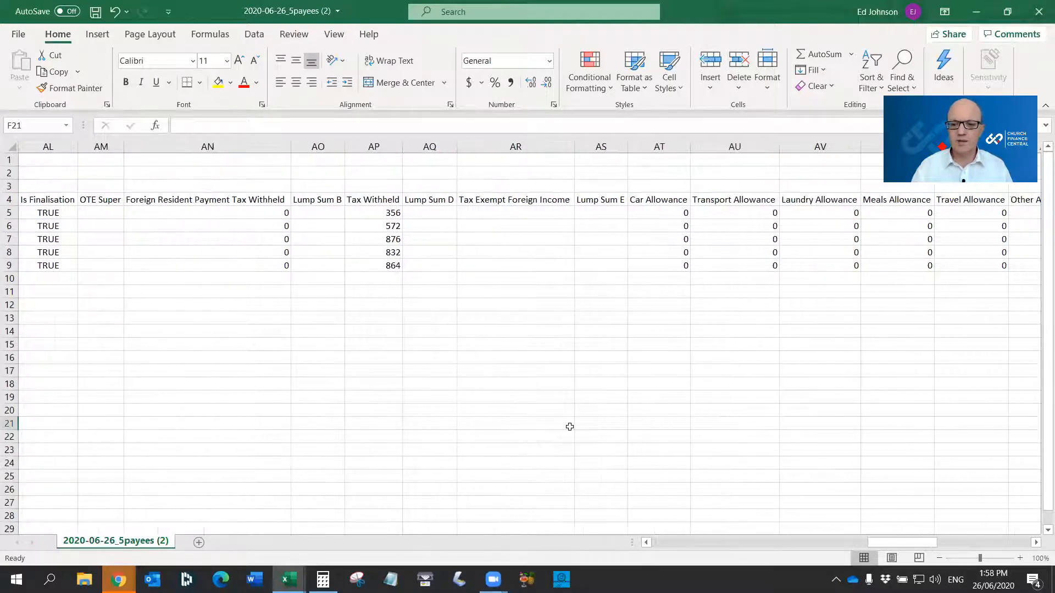
{"action": "left_click_drag", "start_coordinate": [397, 214], "coordinate": [394, 266]}
{"action": "scroll", "coordinate": [395, 266], "scroll_direction": "left", "scroll_amount": 8}
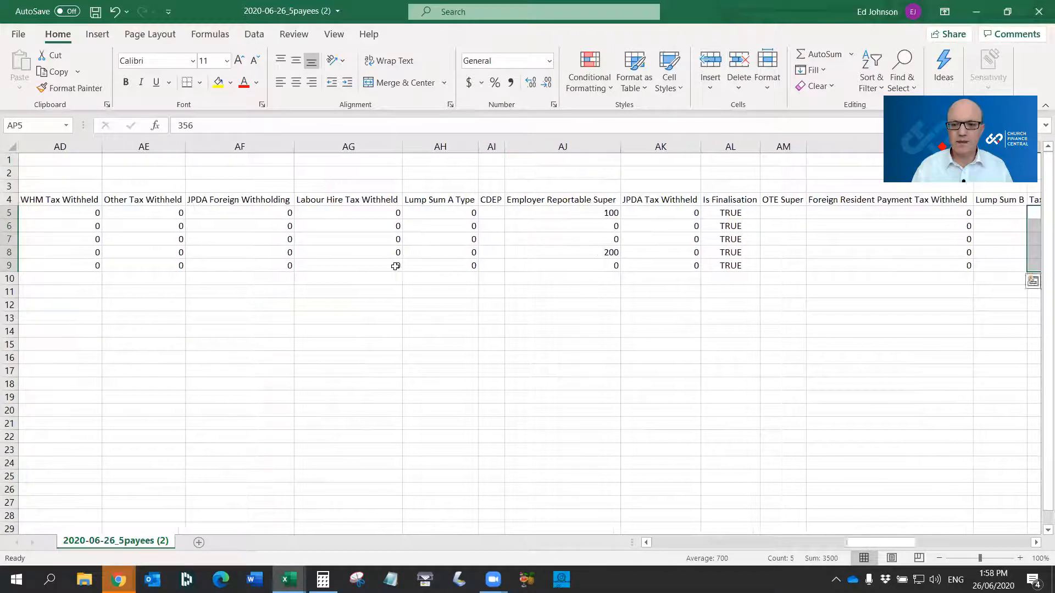
{"action": "scroll", "coordinate": [395, 266], "scroll_direction": "left", "scroll_amount": 10}
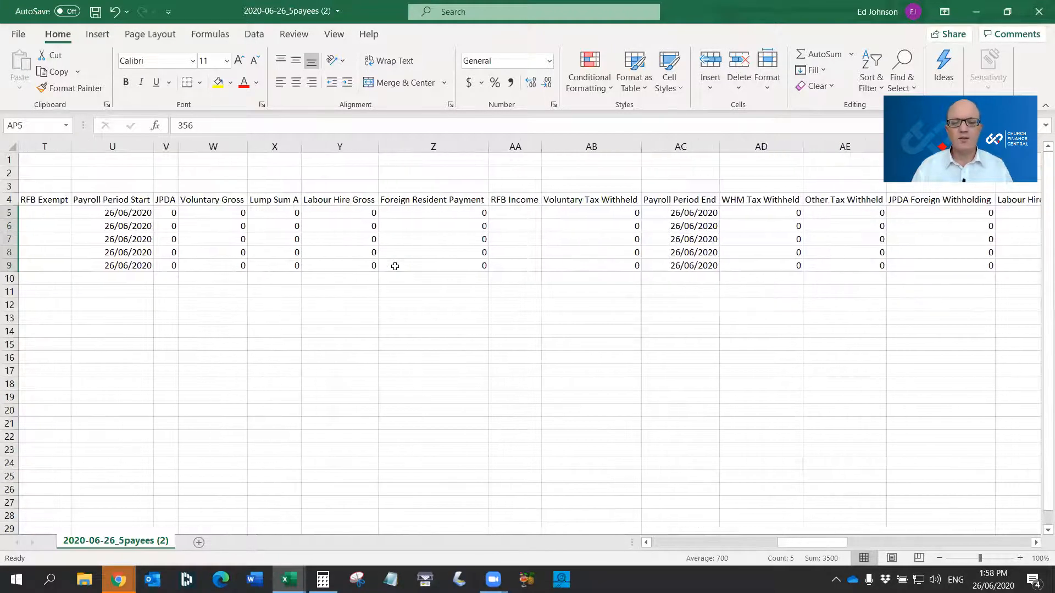
{"action": "scroll", "coordinate": [395, 266], "scroll_direction": "left", "scroll_amount": 2}
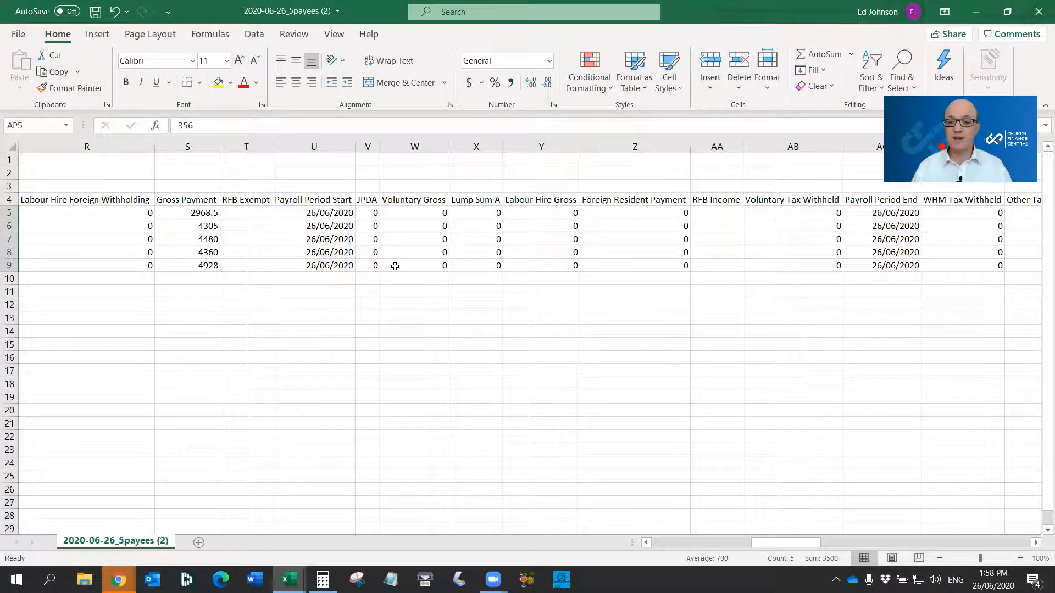
- Examine the remaining exported columns for reportable super, allowances, JobKeeper, deductions, ETP amounts and employment dates
{"action": "scroll", "coordinate": [395, 266], "scroll_direction": "right", "scroll_amount": 14}
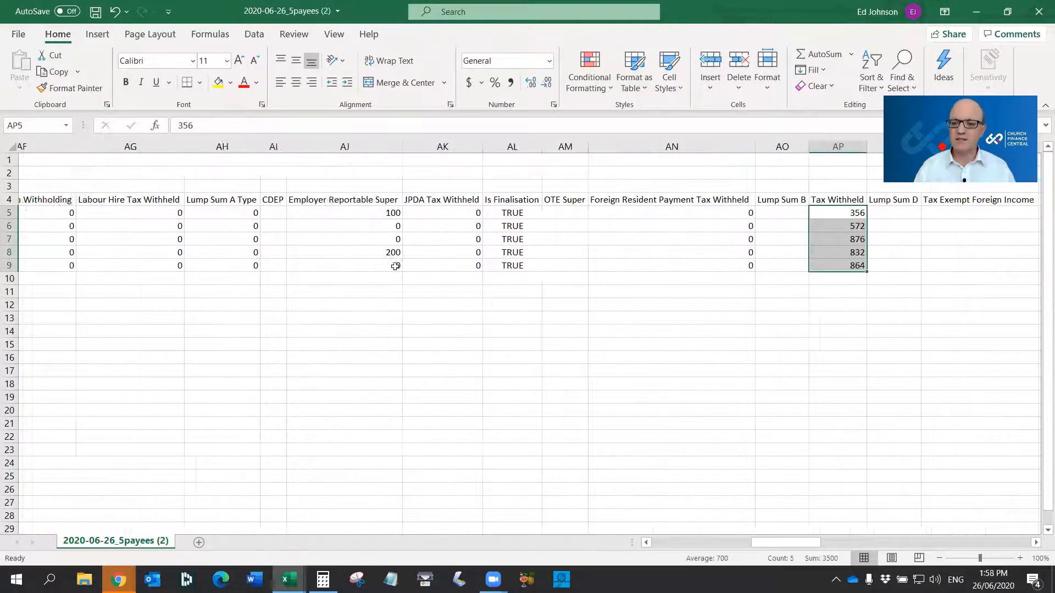
{"action": "scroll", "coordinate": [395, 266], "scroll_direction": "right", "scroll_amount": 14}
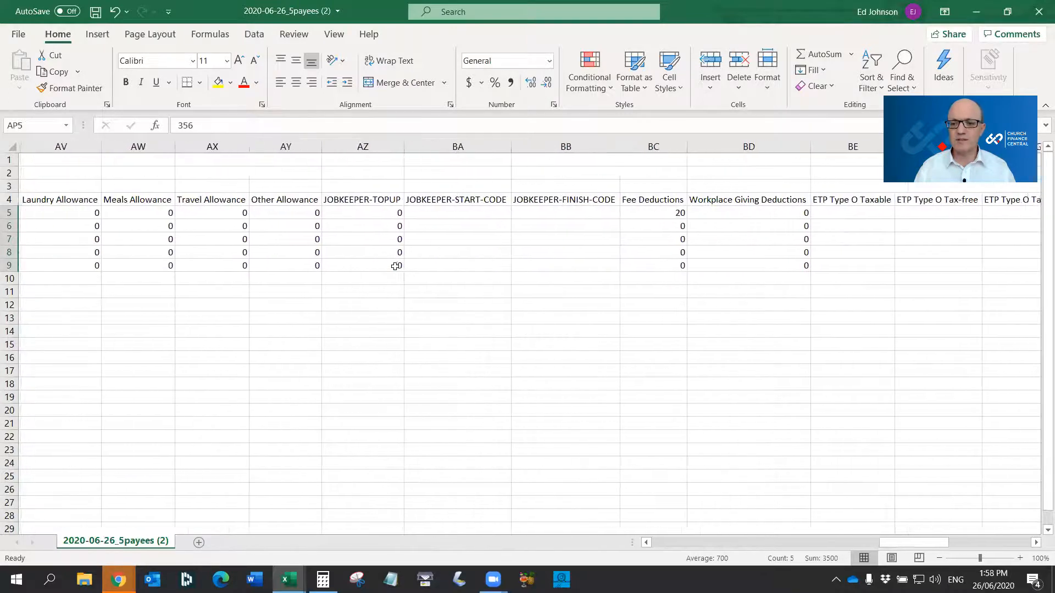
{"action": "scroll", "coordinate": [395, 266], "scroll_direction": "right", "scroll_amount": 10}
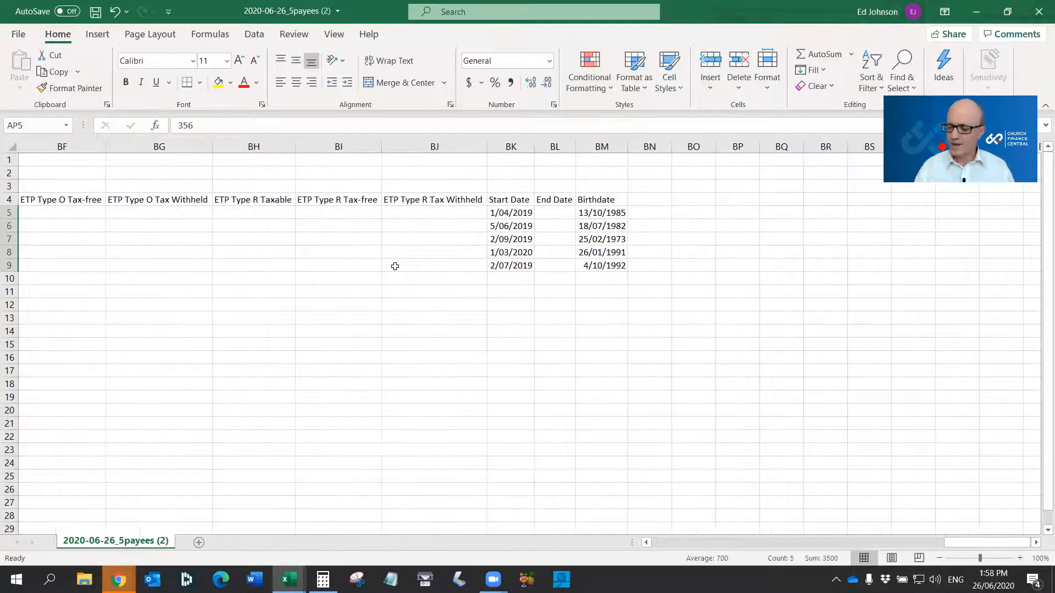
- Return to Xero in Chrome, finalise the five selected employees for 2019/20, accept the authorisation to file and submit to the ATO
{"action": "key", "text": "alt+Tab"}
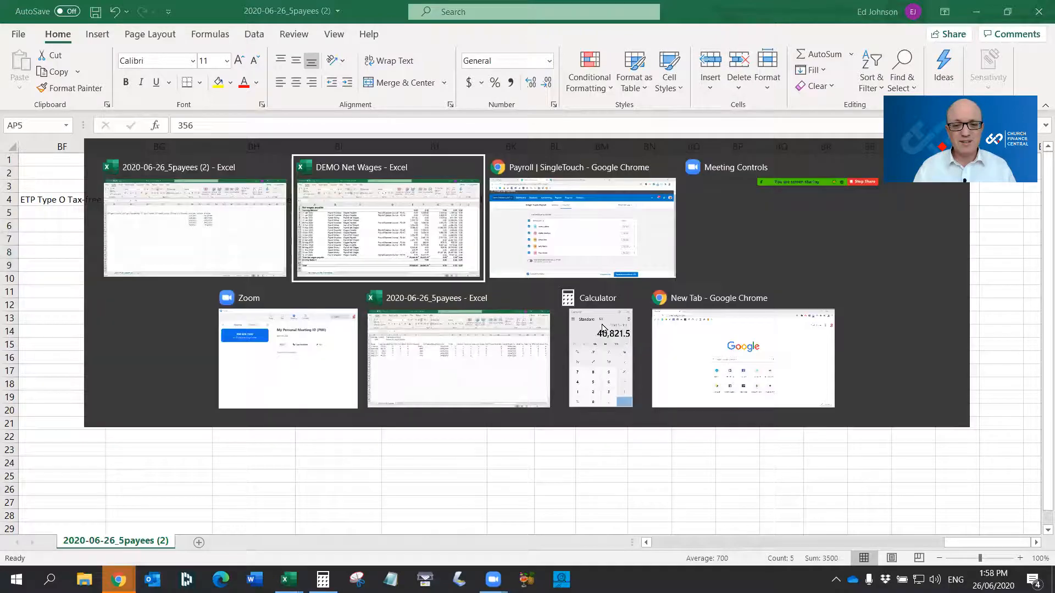
{"action": "key", "text": "alt+Tab"}
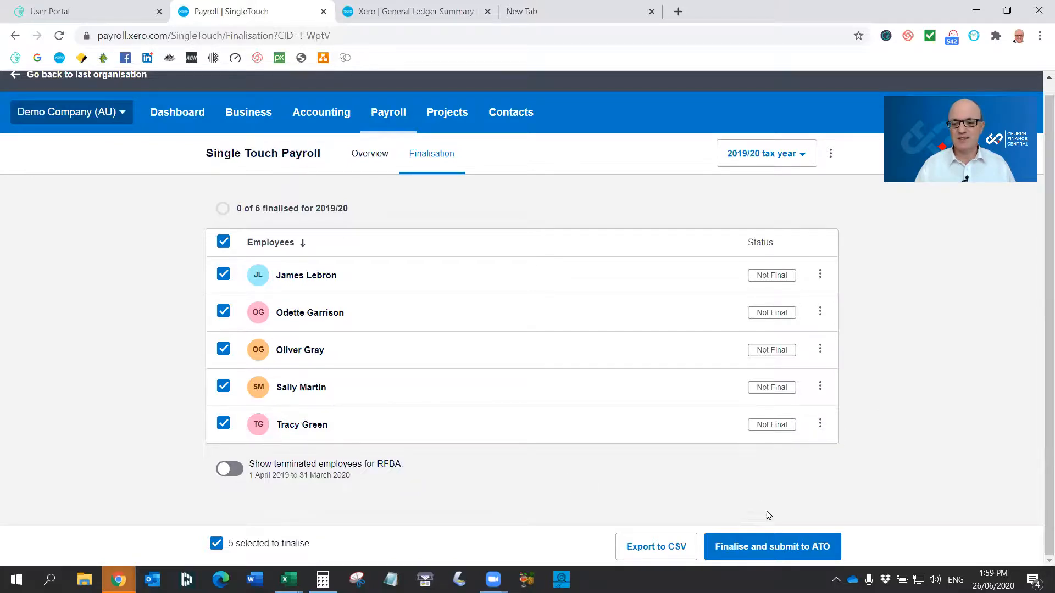
{"action": "left_click", "coordinate": [767, 544]}
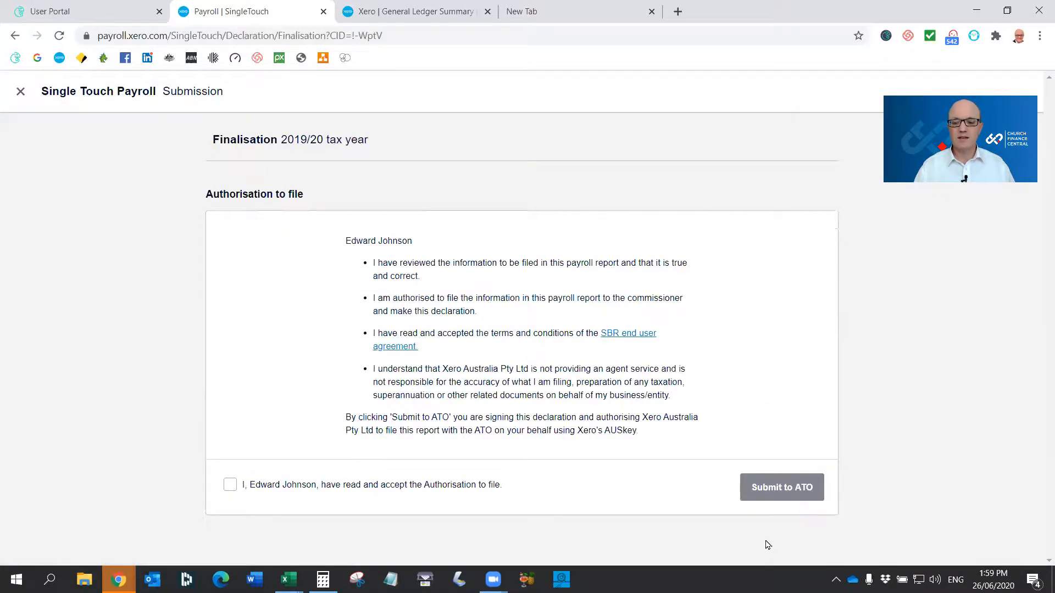
{"action": "left_click", "coordinate": [235, 486]}
{"action": "left_click", "coordinate": [788, 476]}
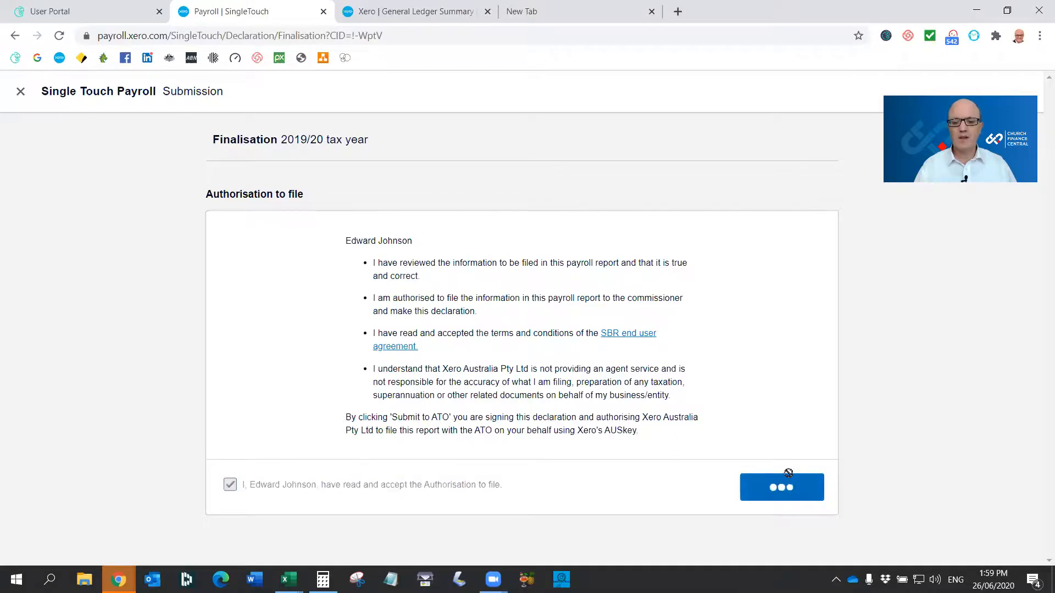